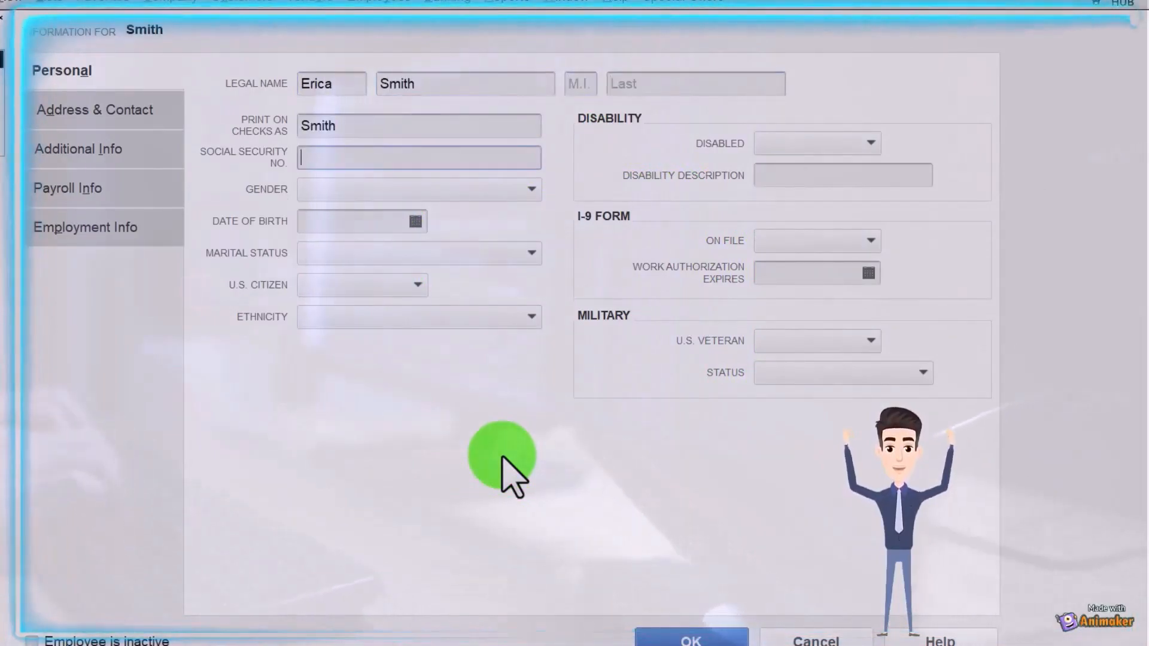
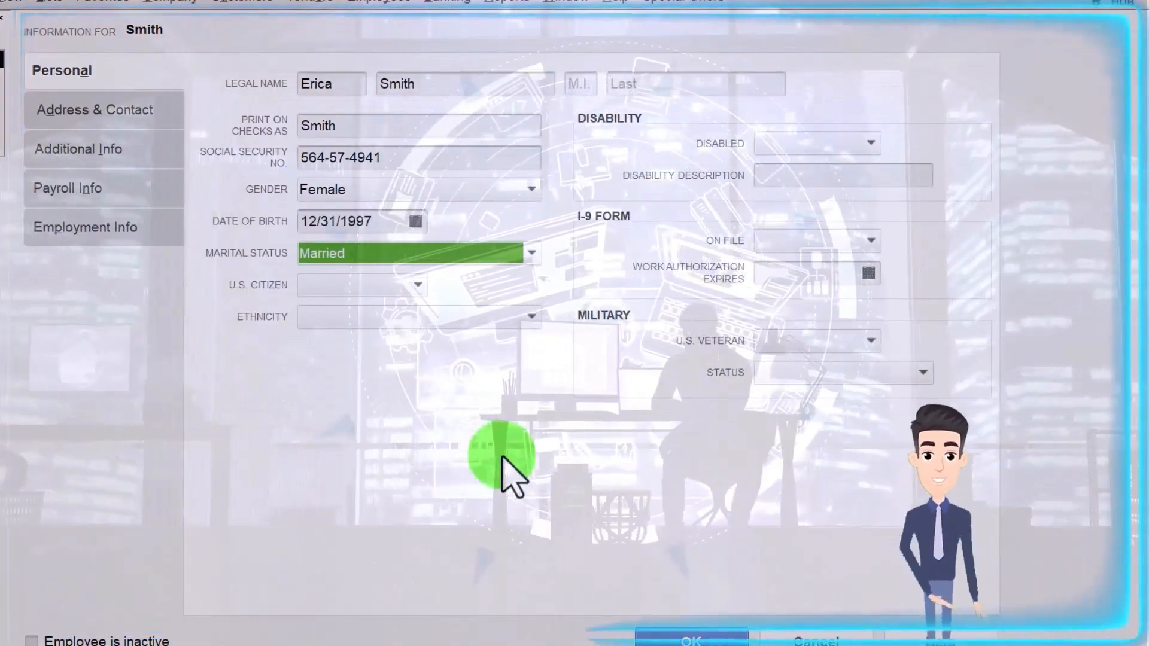
Step: Enter the employee's SSN and set U.S. Citizen Yes, I-9 On File Yes, Veteran No
key(Tab)
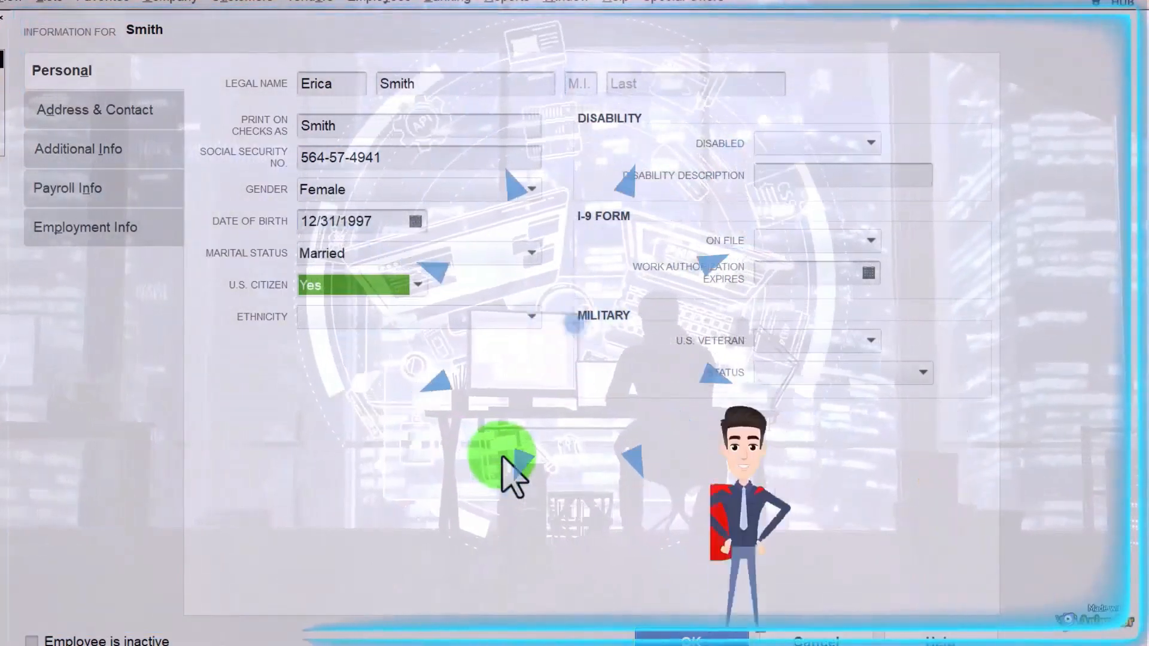
key(Tab)
key(Tab)
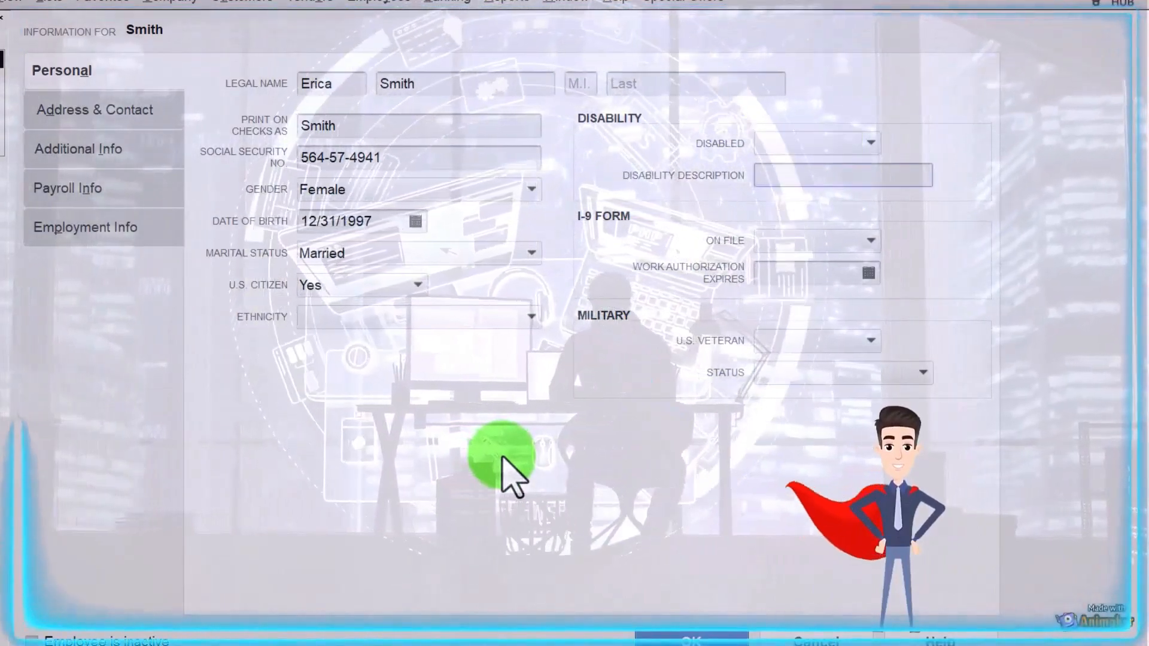
key(Tab)
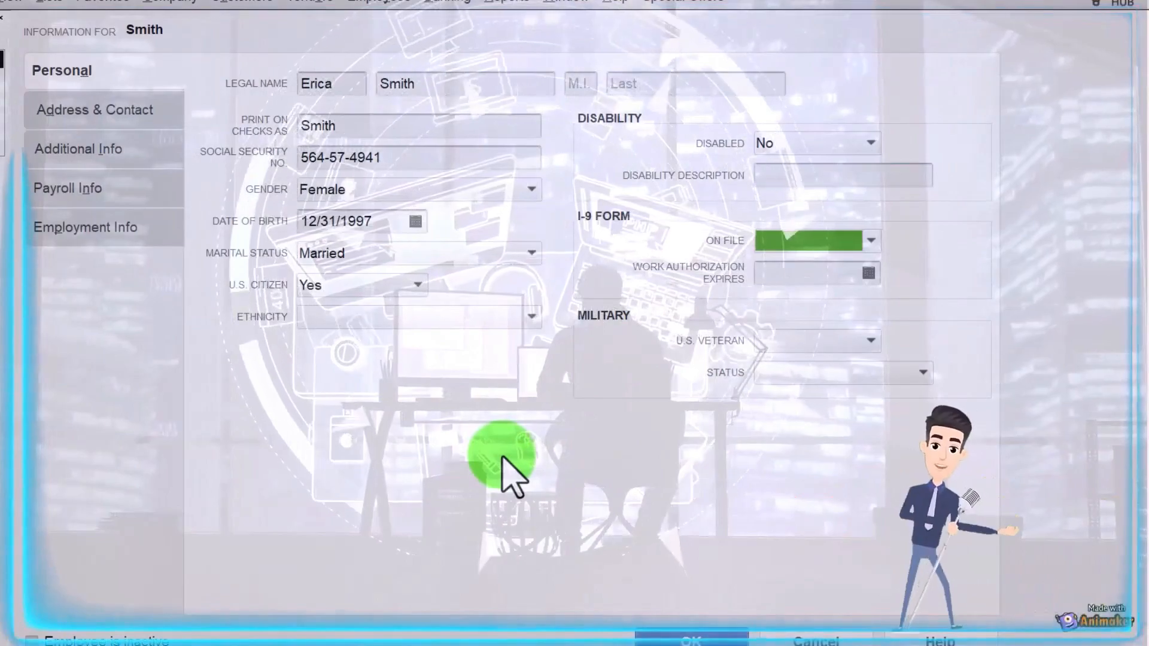
key(Tab)
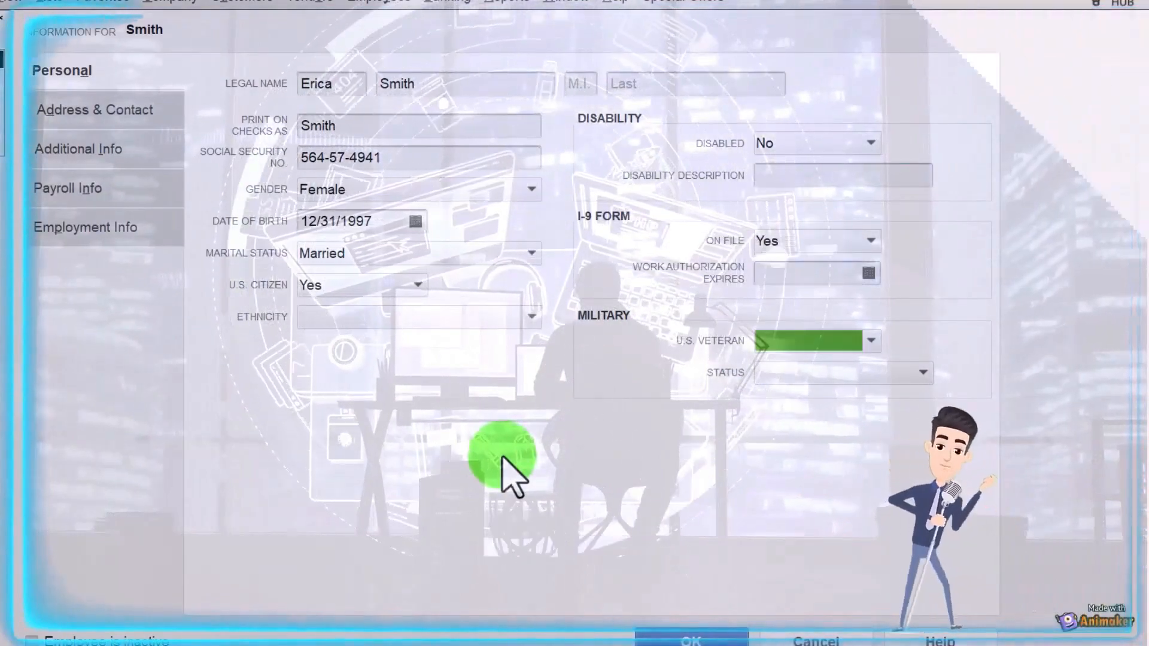
key(Tab)
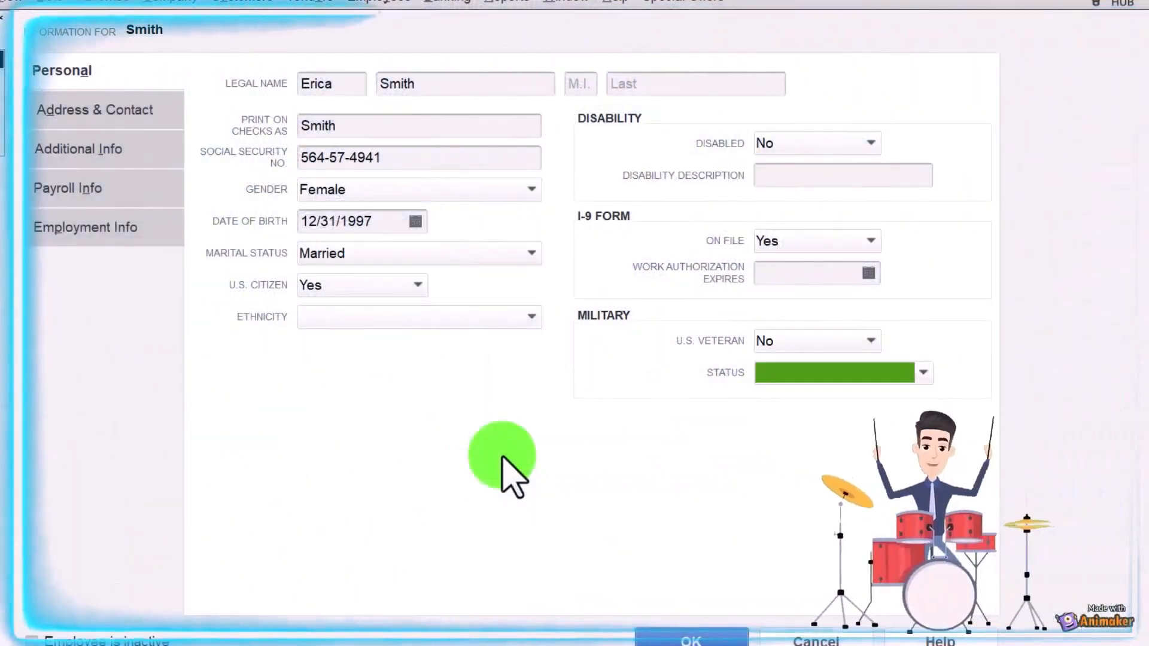
Step: Enter the employee's street address, city, state, ZIP and main phone on Address & Contact
click(36, 110)
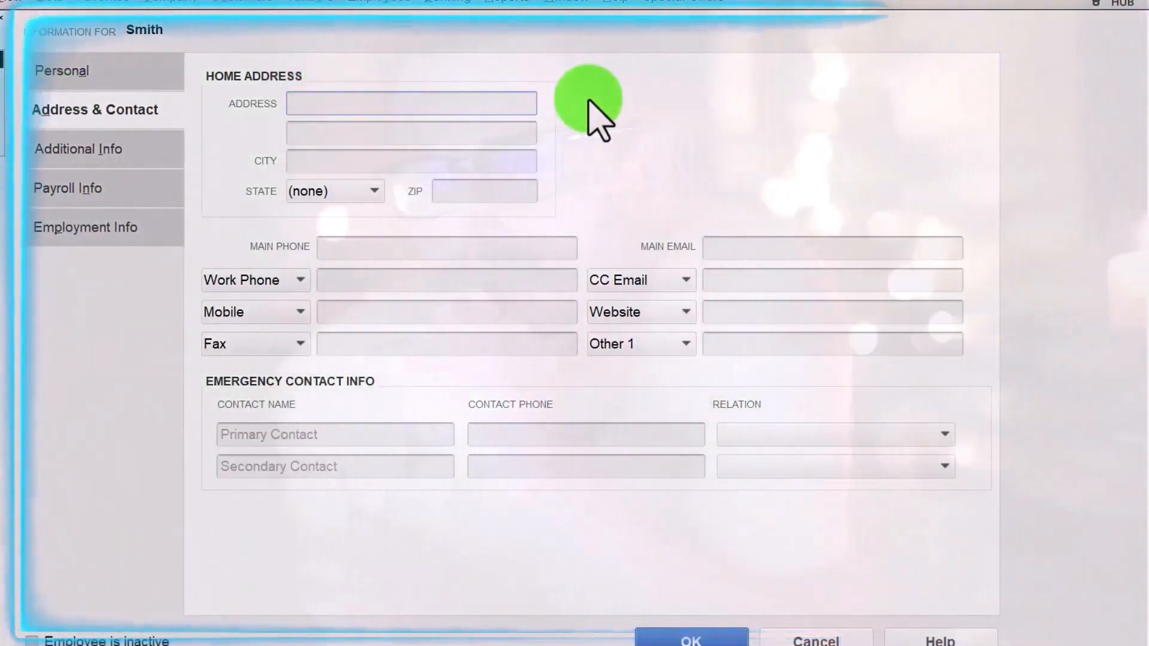
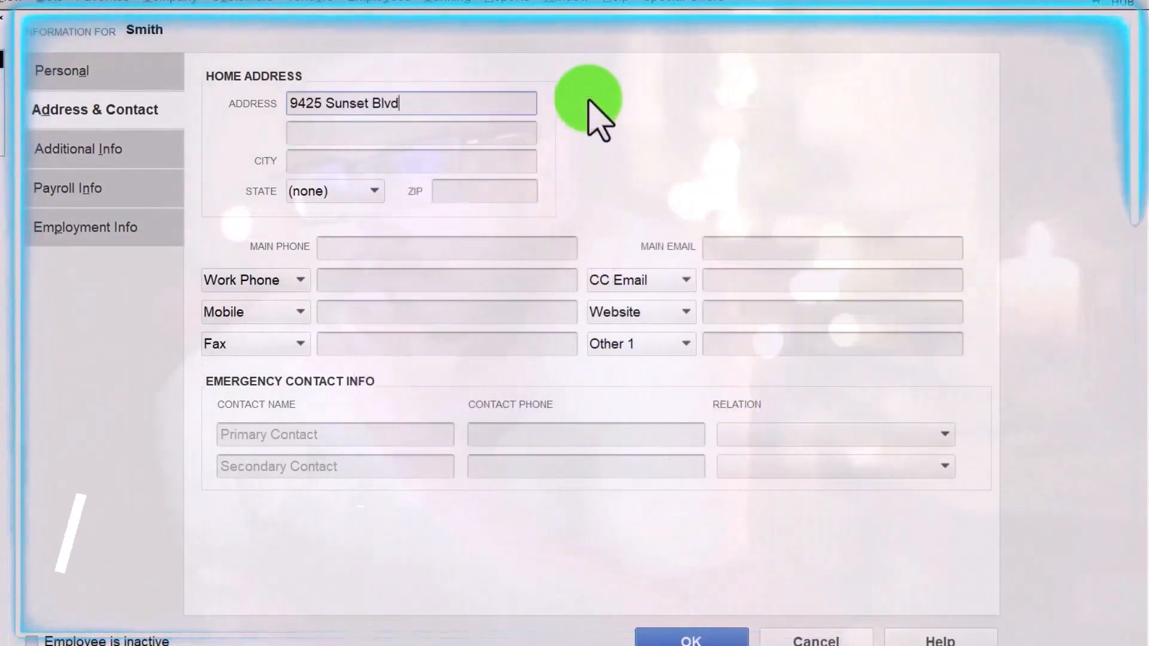
key(Tab)
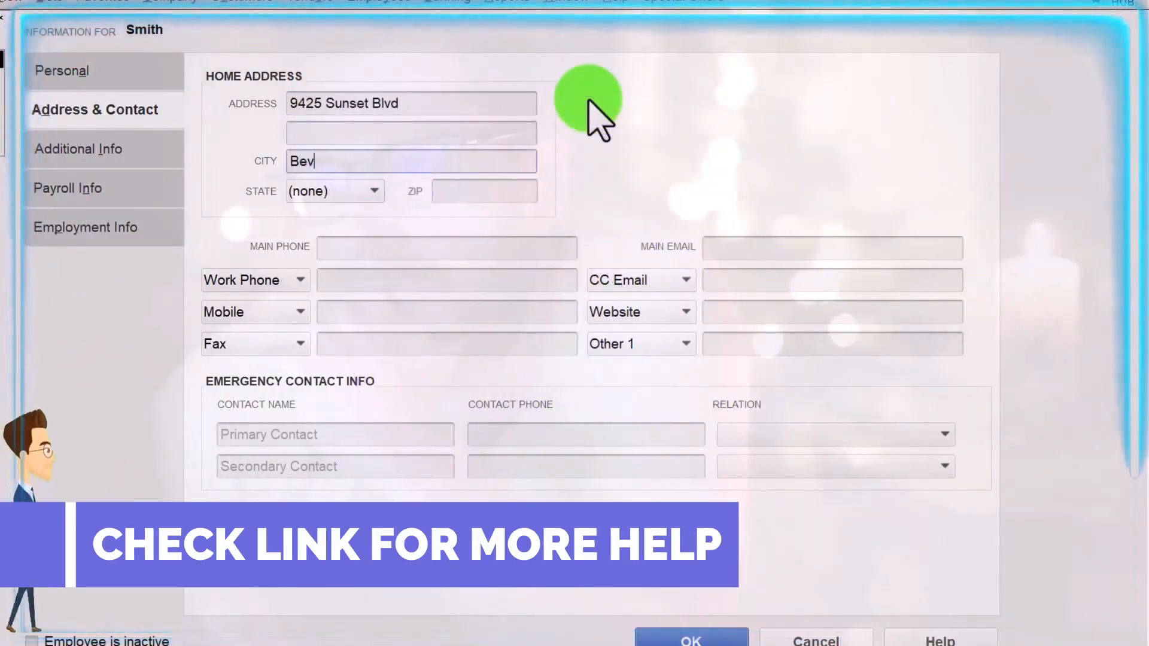
text(Beverly Hills)
key(Tab)
text(CA)
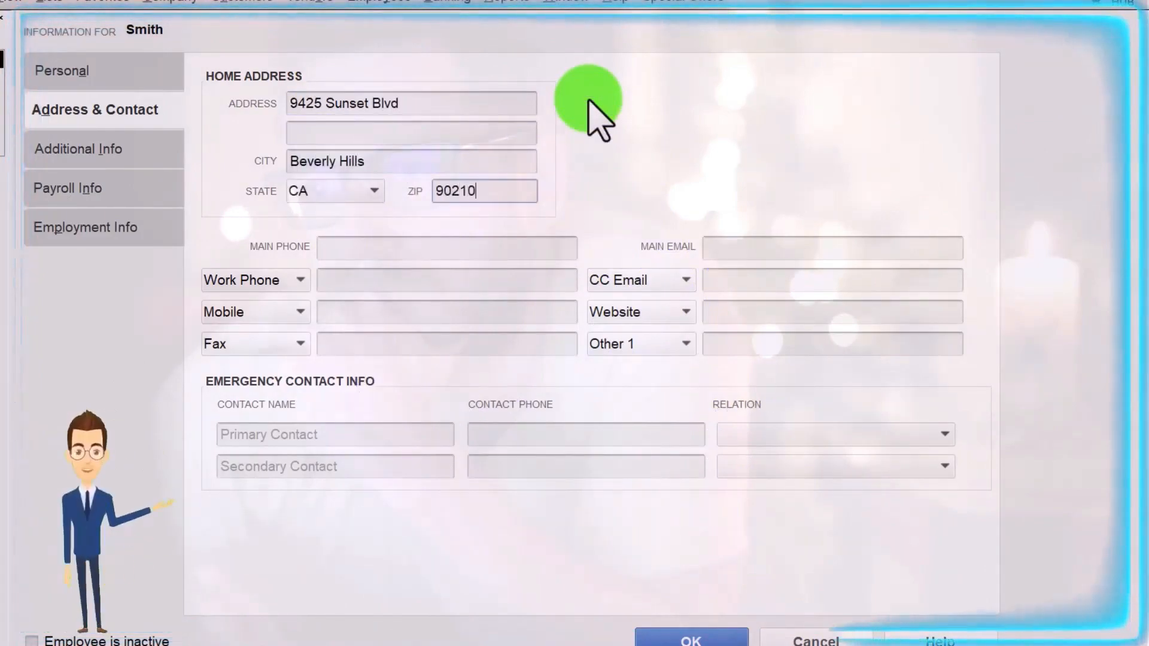
text(5556715174)
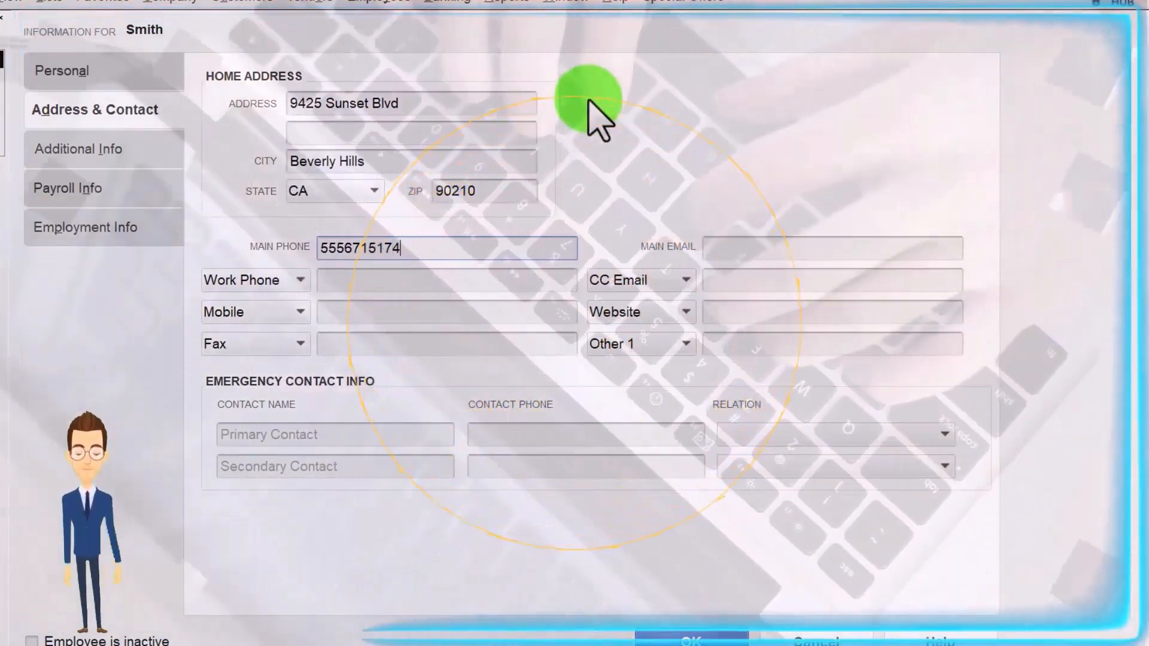
key(Tab)
Step: Add hyphens to the main phone number
click(348, 249)
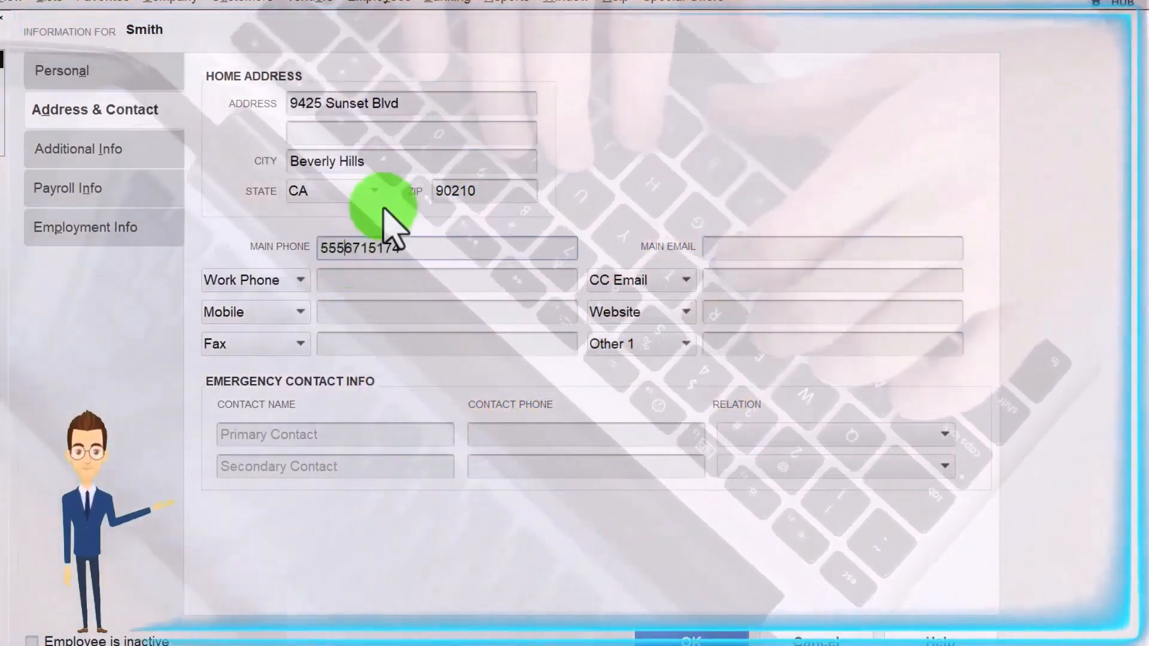
text(-)
key(Right)
key(Right)
key(Right)
text(-)
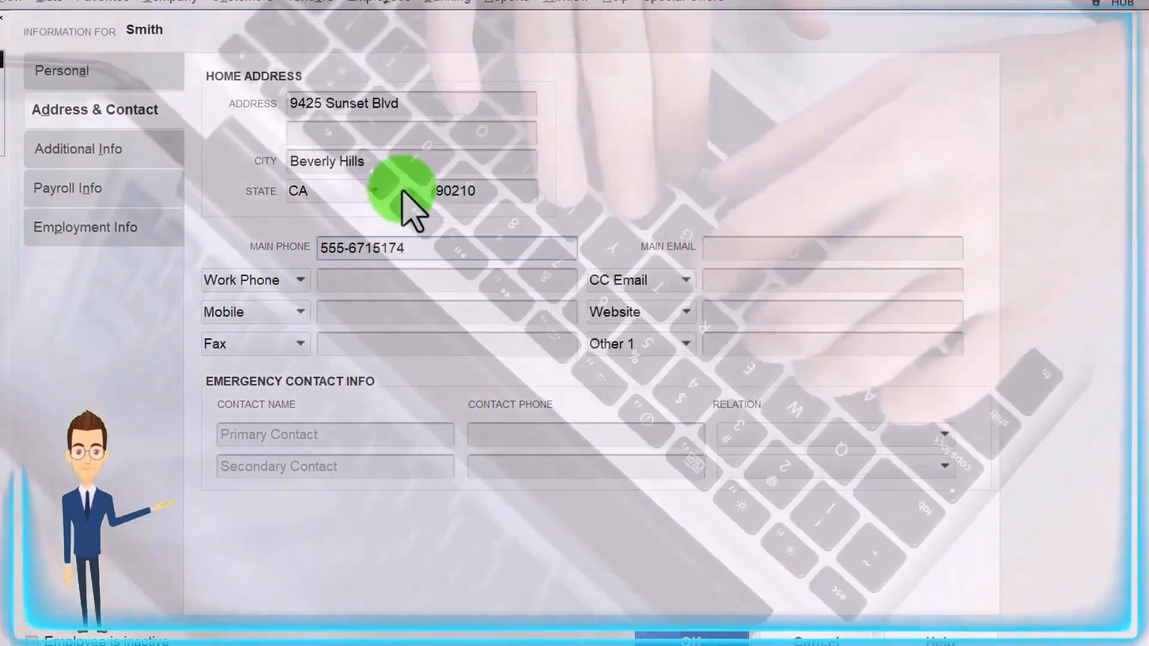
click(86, 150)
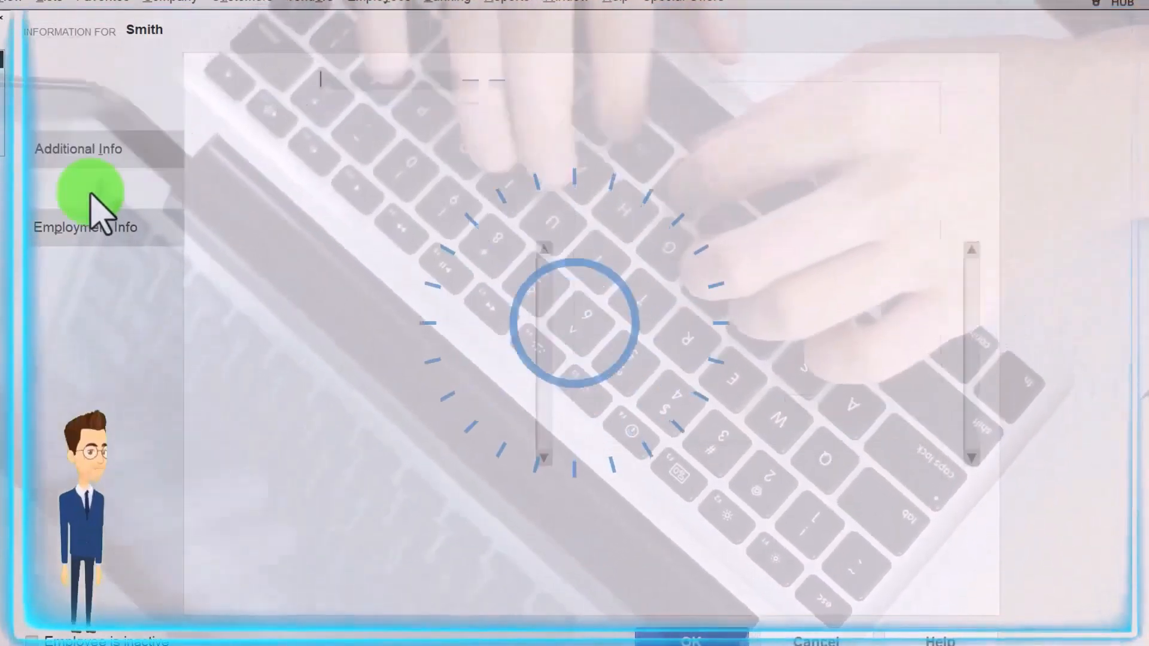
Step: Enter Hourly as the first earnings item on the Payroll Info tab
click(91, 191)
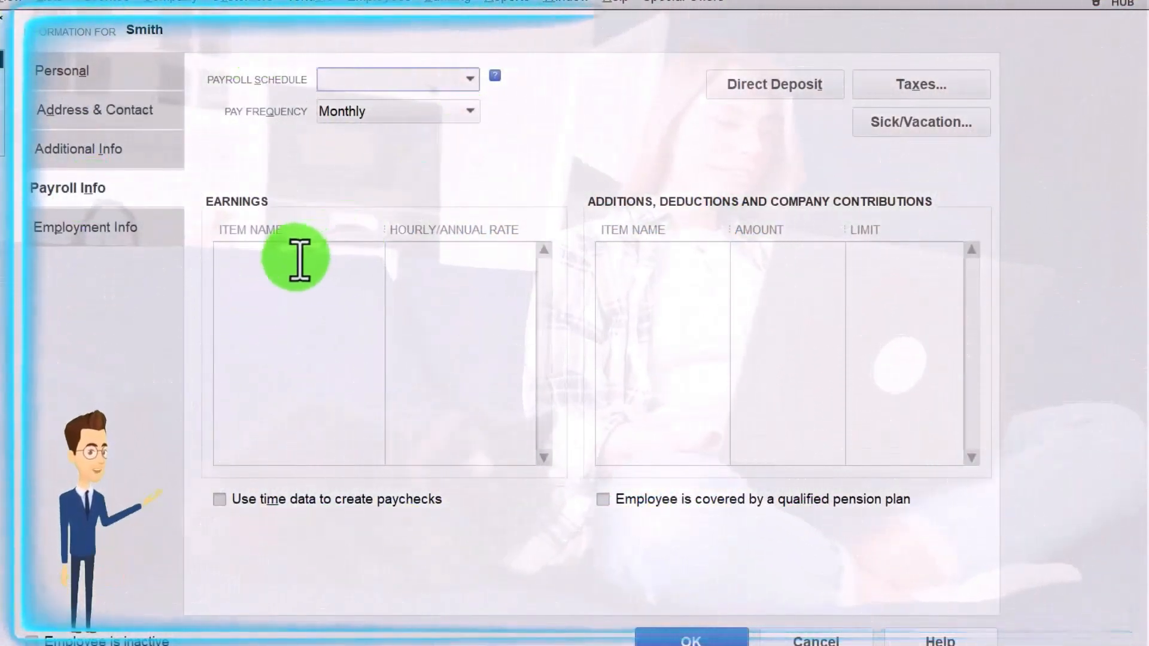
click(299, 258)
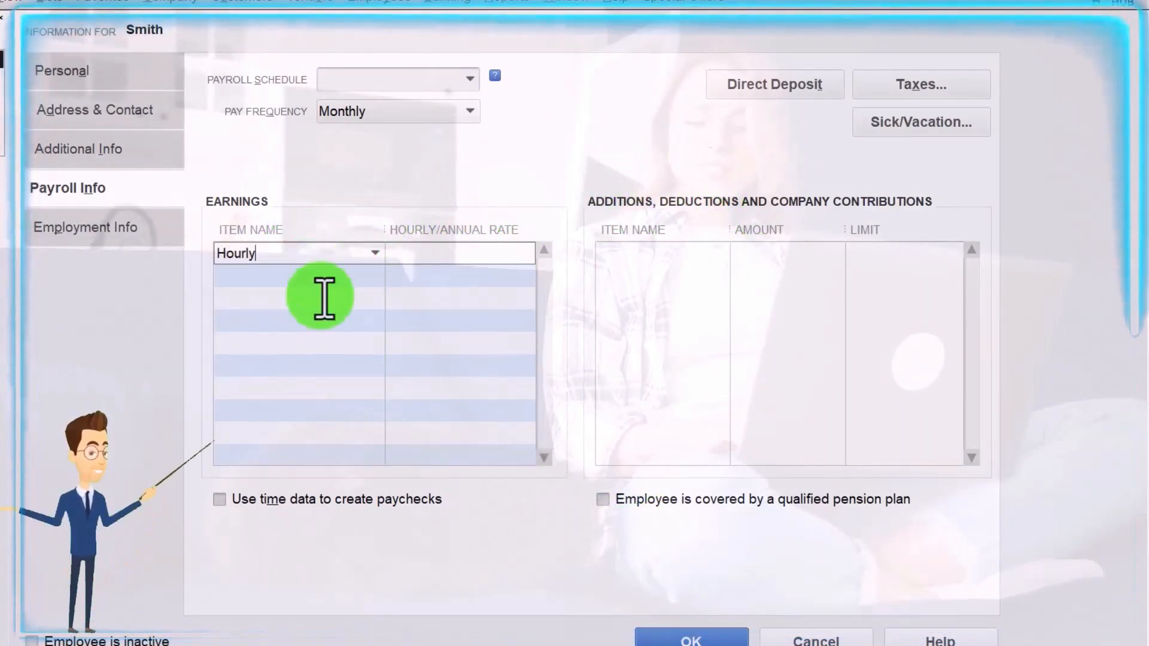
key(Tab)
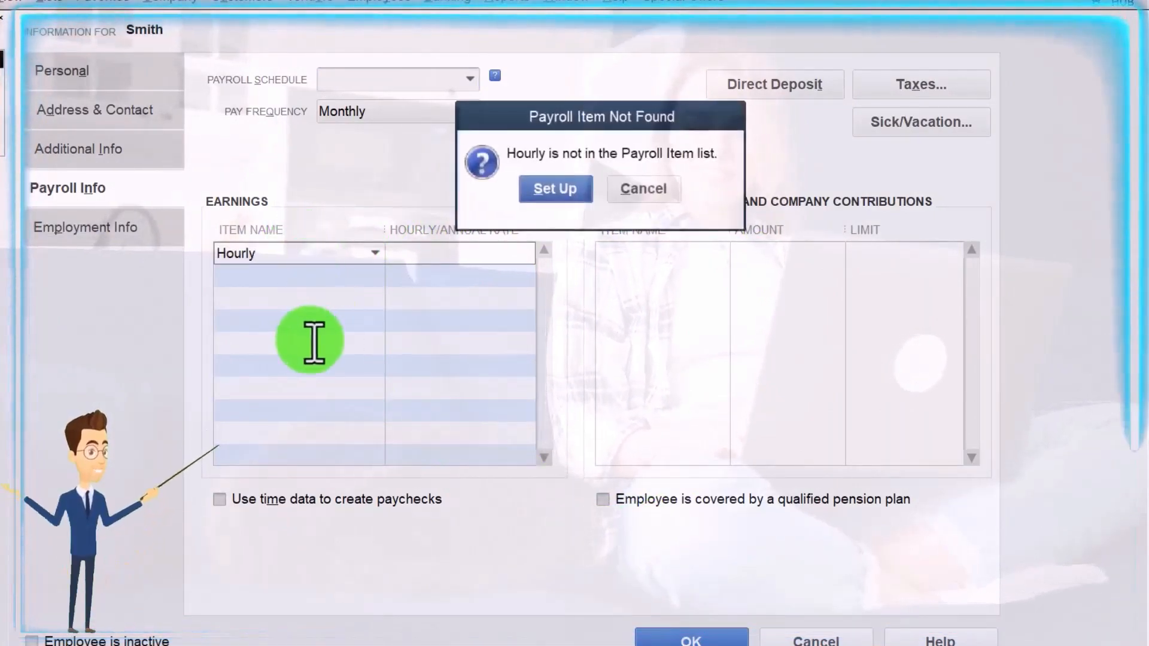
Step: Create Hourly as a Regular Pay hourly wage item using the Payroll Expenses account
click(556, 189)
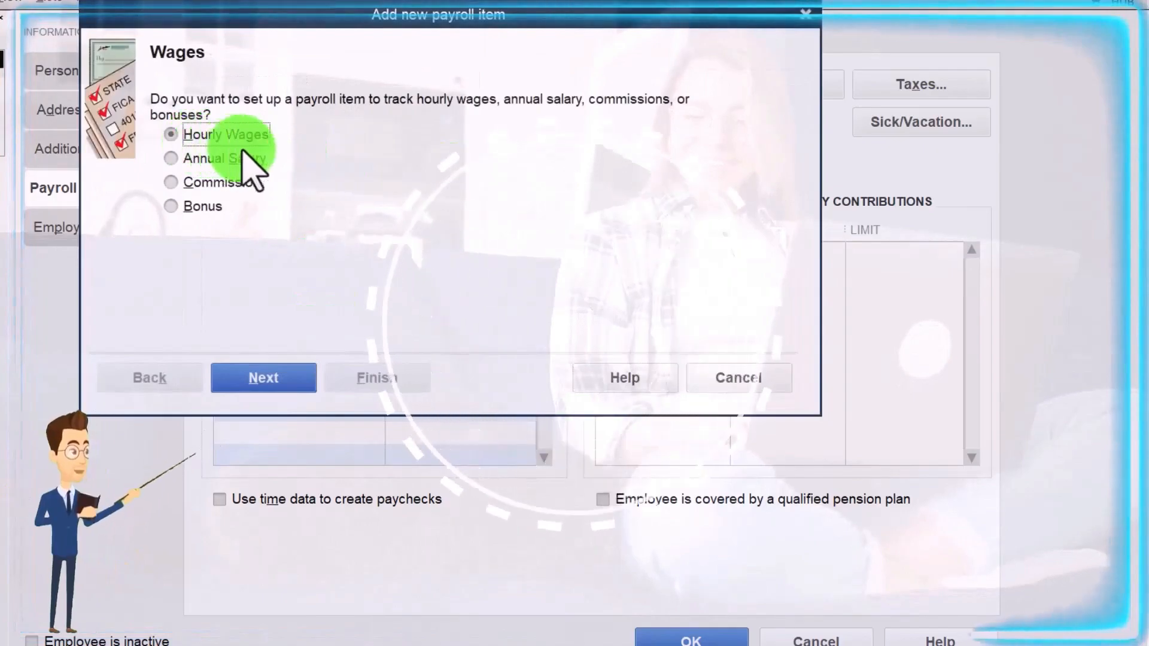
click(258, 376)
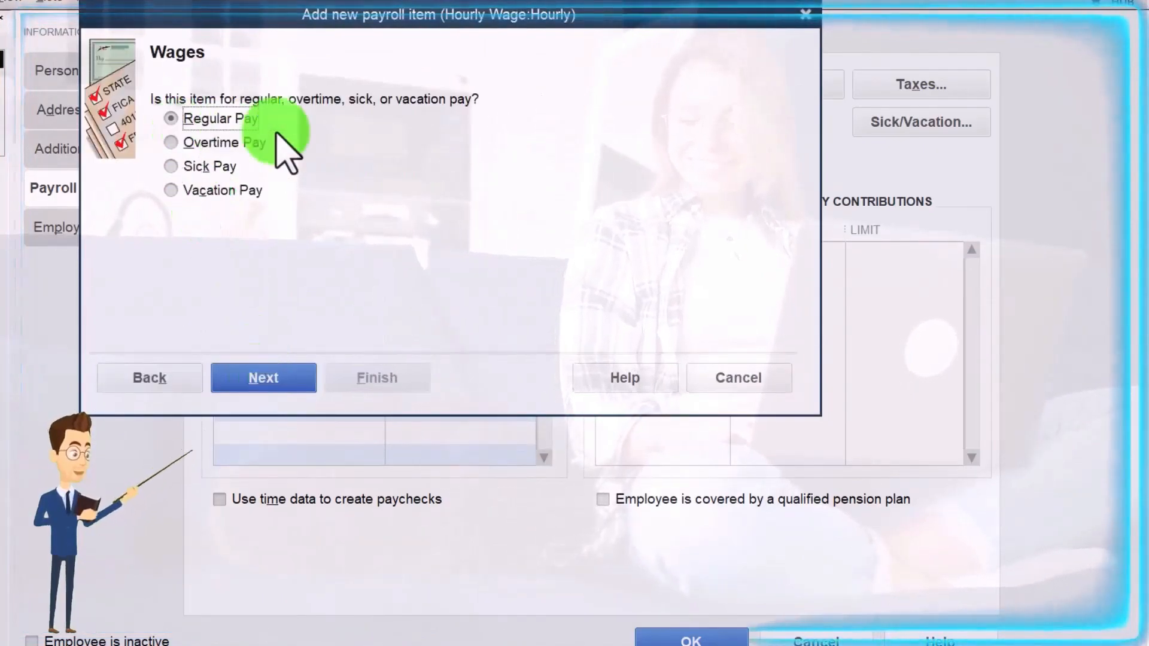
click(263, 382)
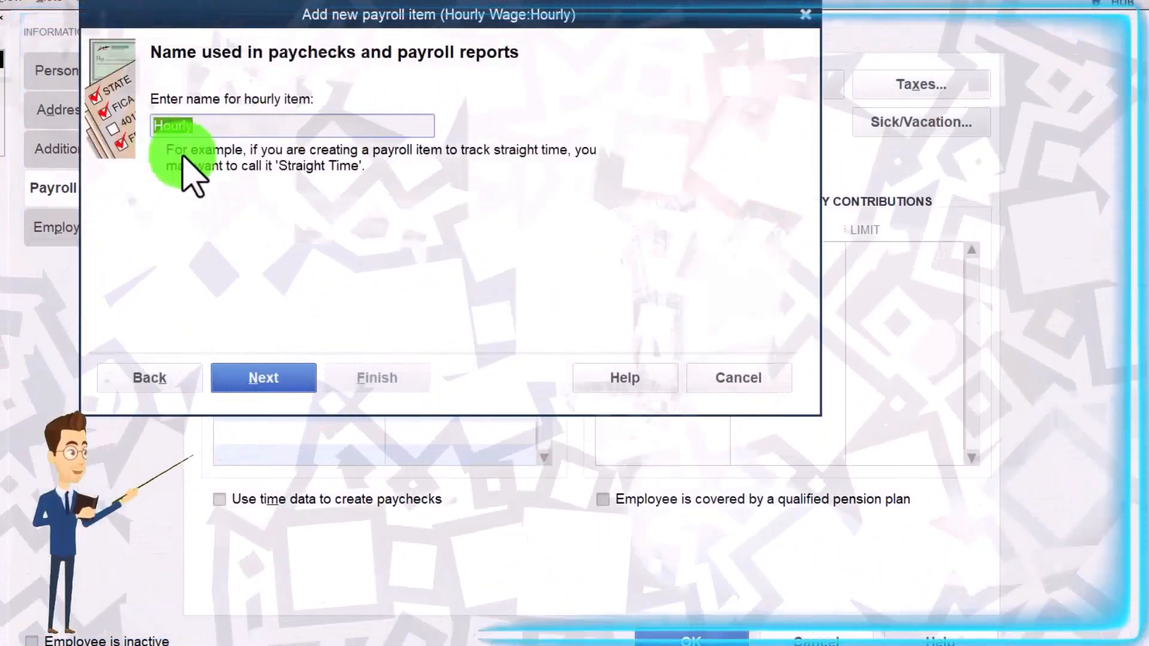
click(272, 378)
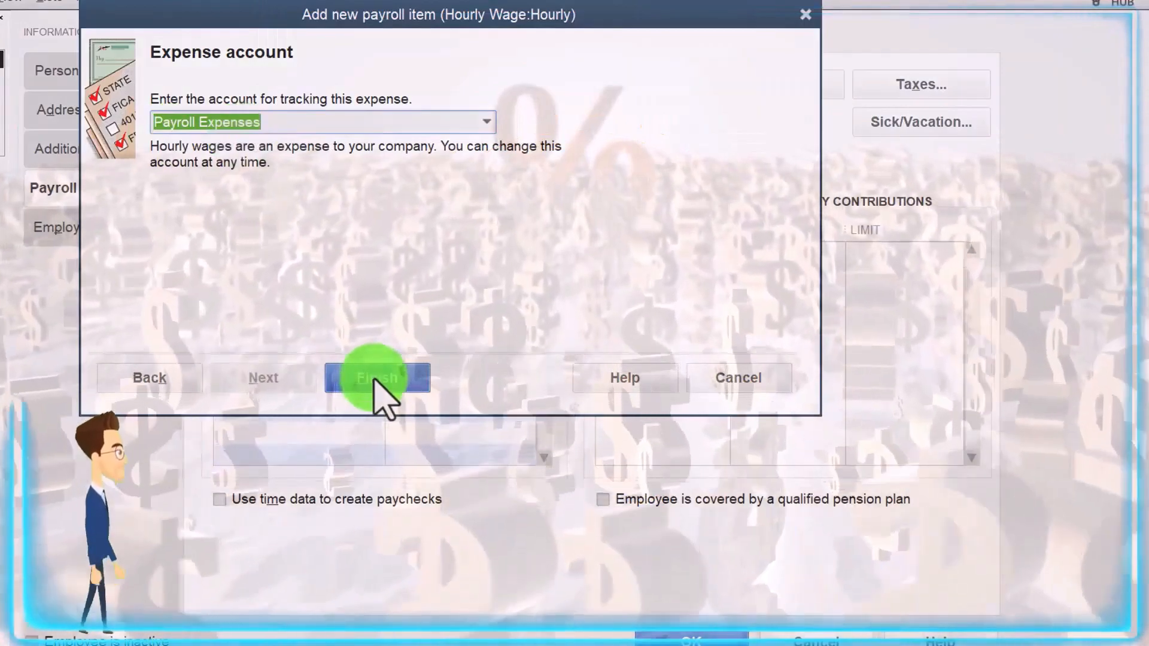
click(375, 378)
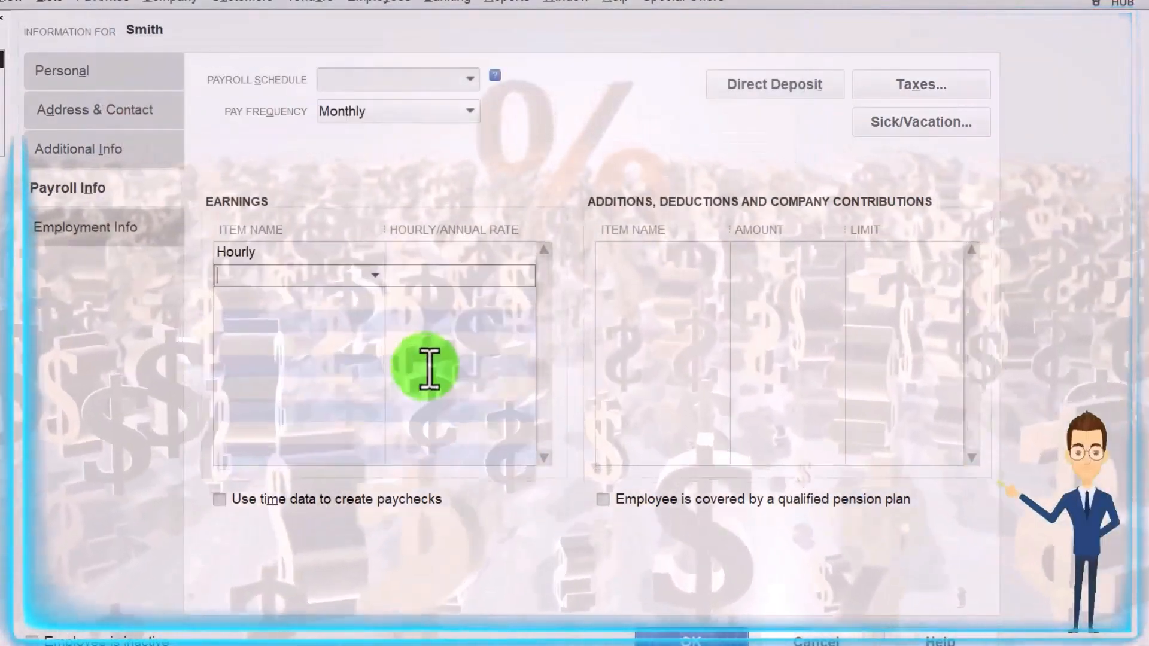
Step: Set the Hourly earnings rate to 16.00
key(Tab)
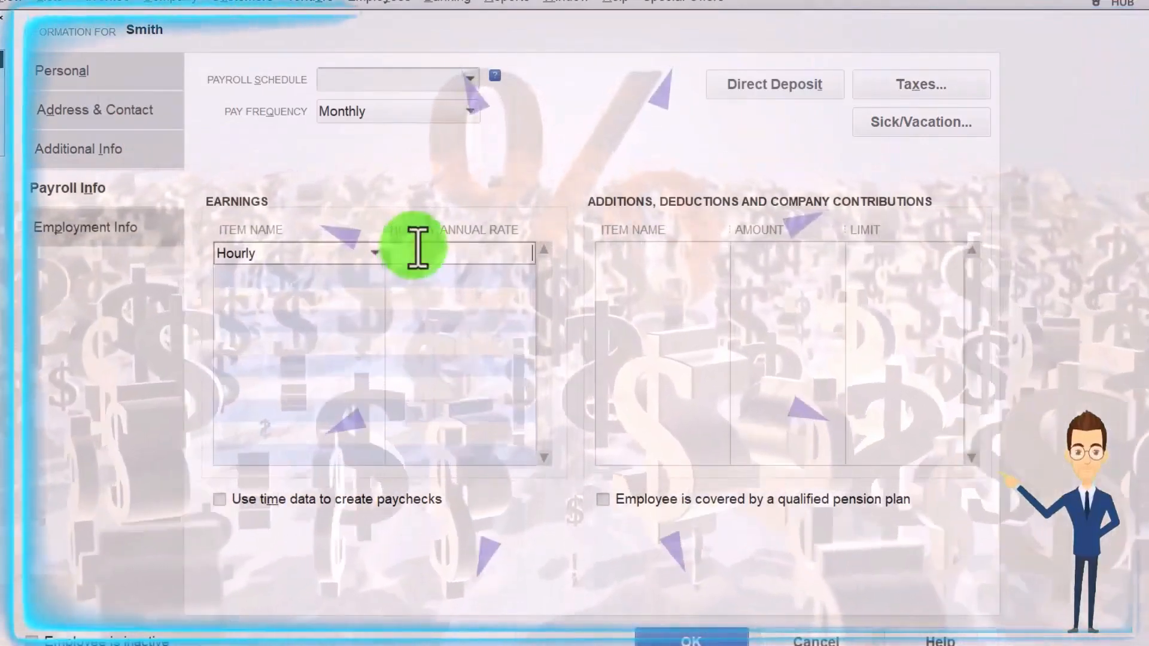
text(16)
key(Tab)
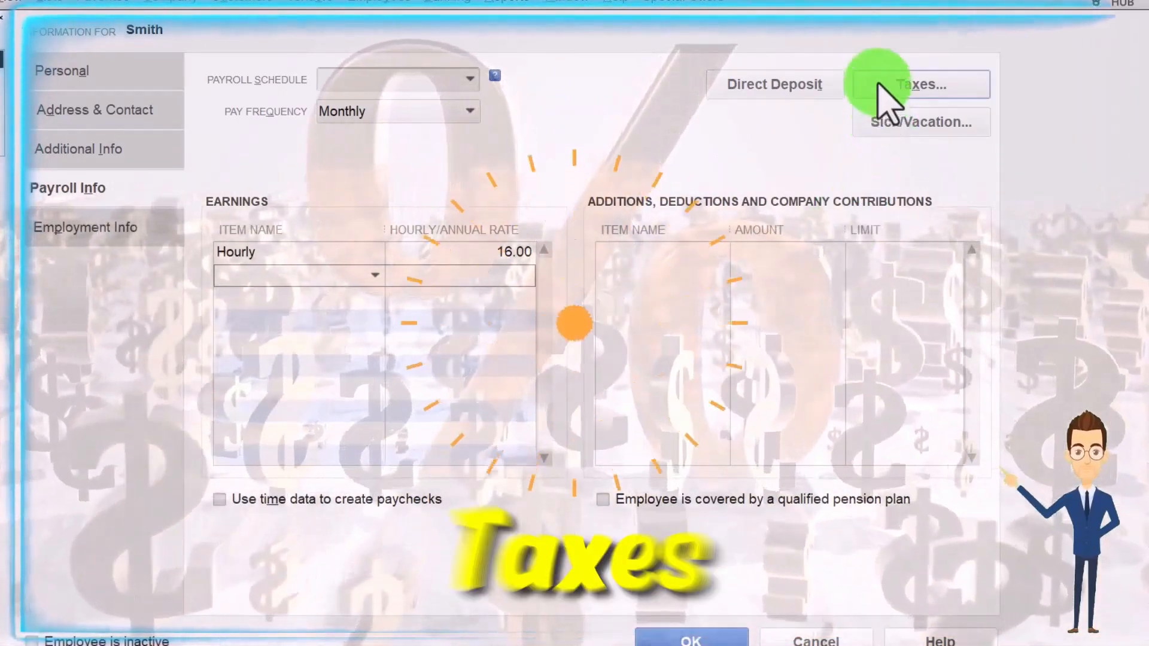
Step: Open the employee's tax settings and choose the 2020 and Later W-4 form
click(883, 94)
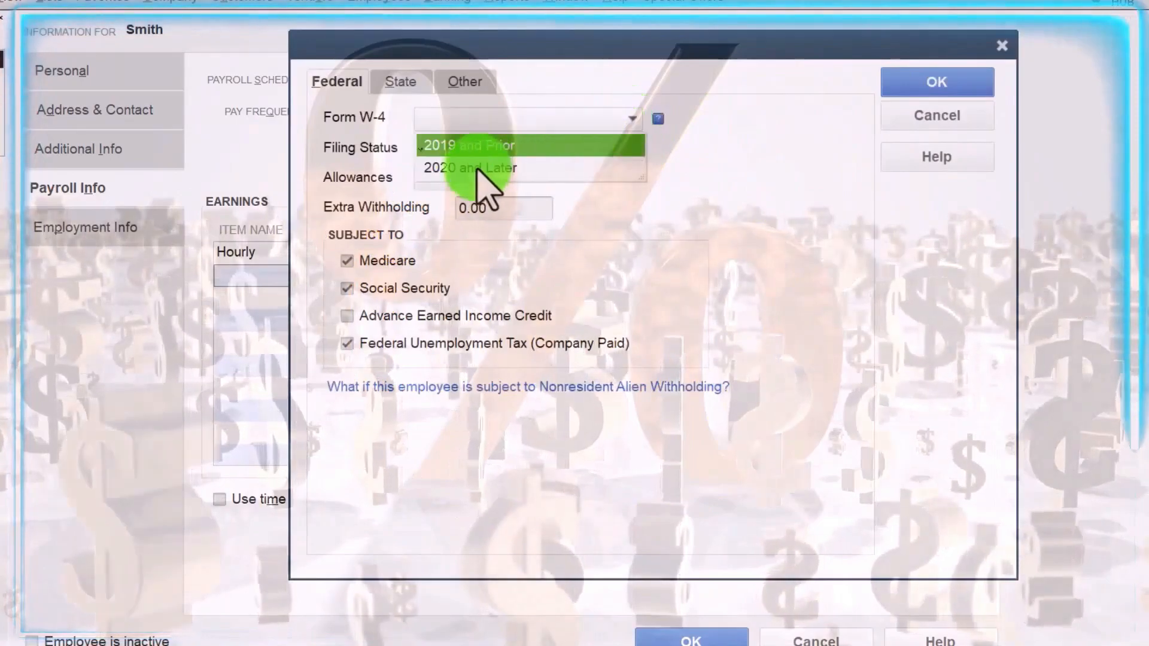
click(477, 168)
click(606, 375)
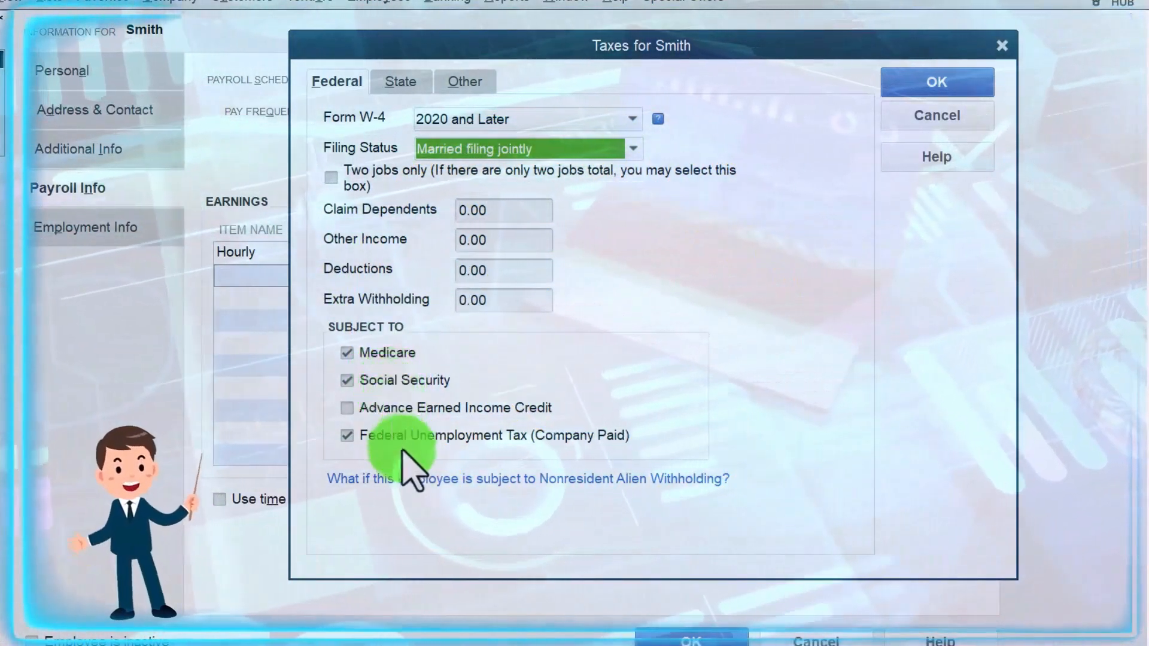
Step: Save the tax settings without a state worked, accepting the missing-state warning
click(418, 84)
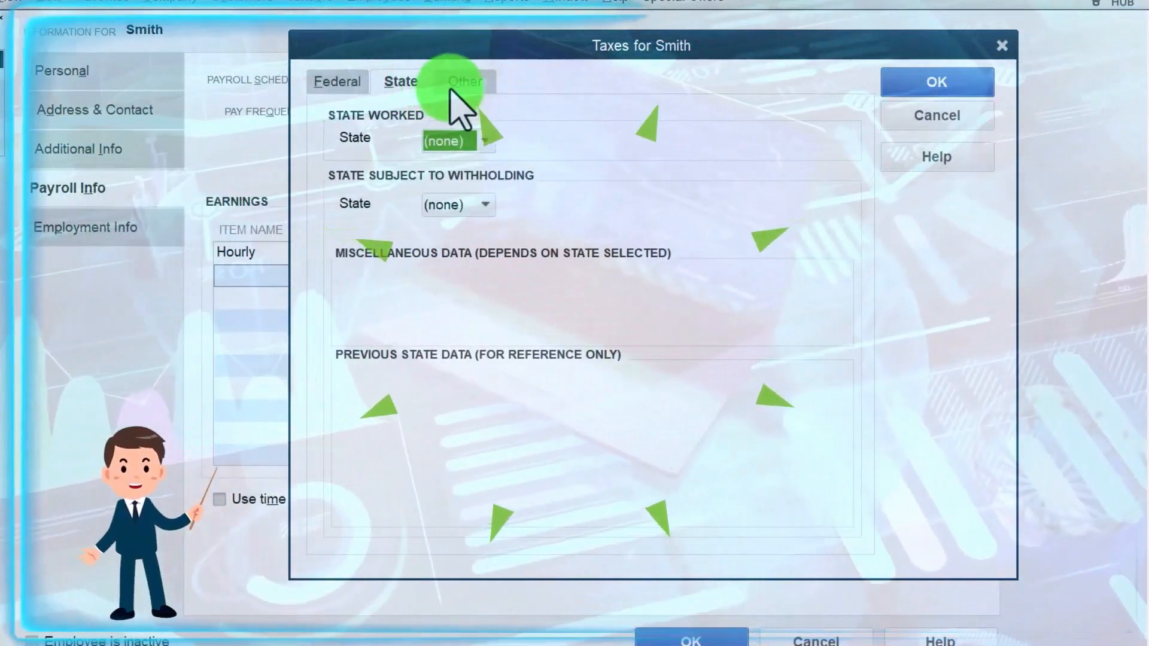
click(452, 89)
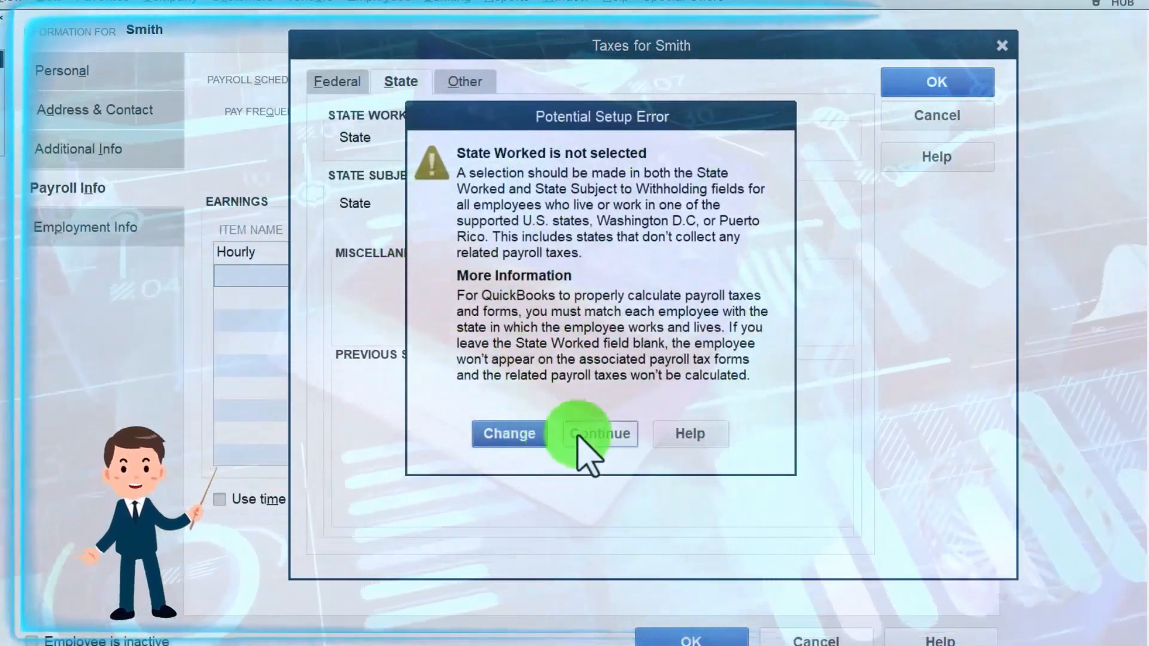
click(593, 437)
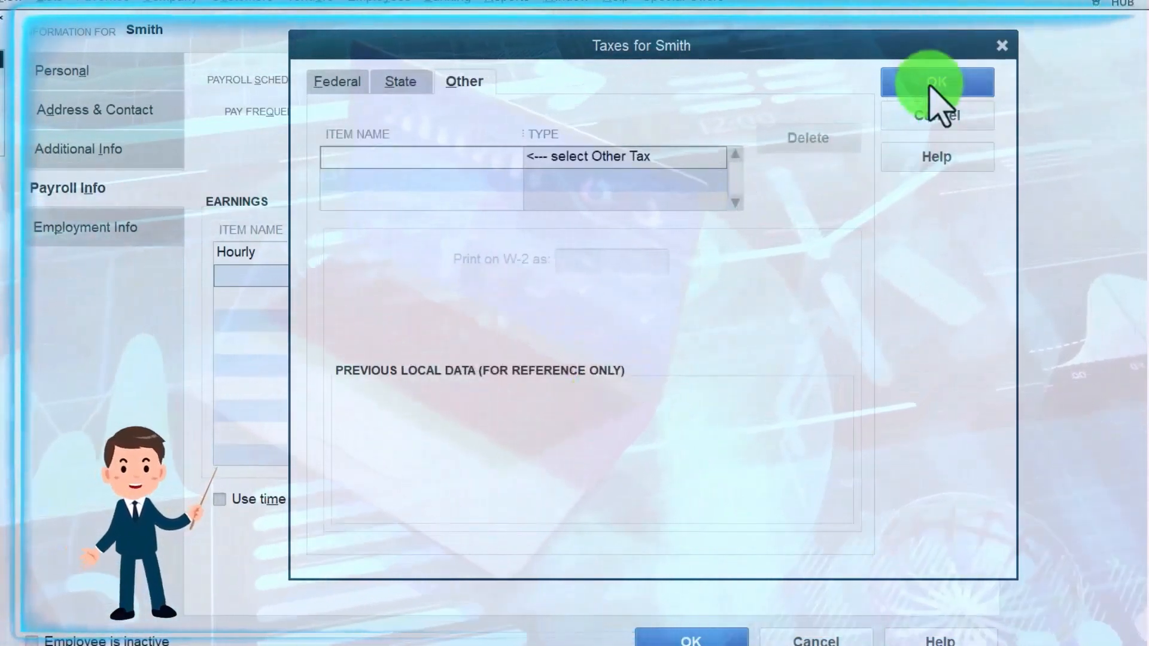
click(933, 87)
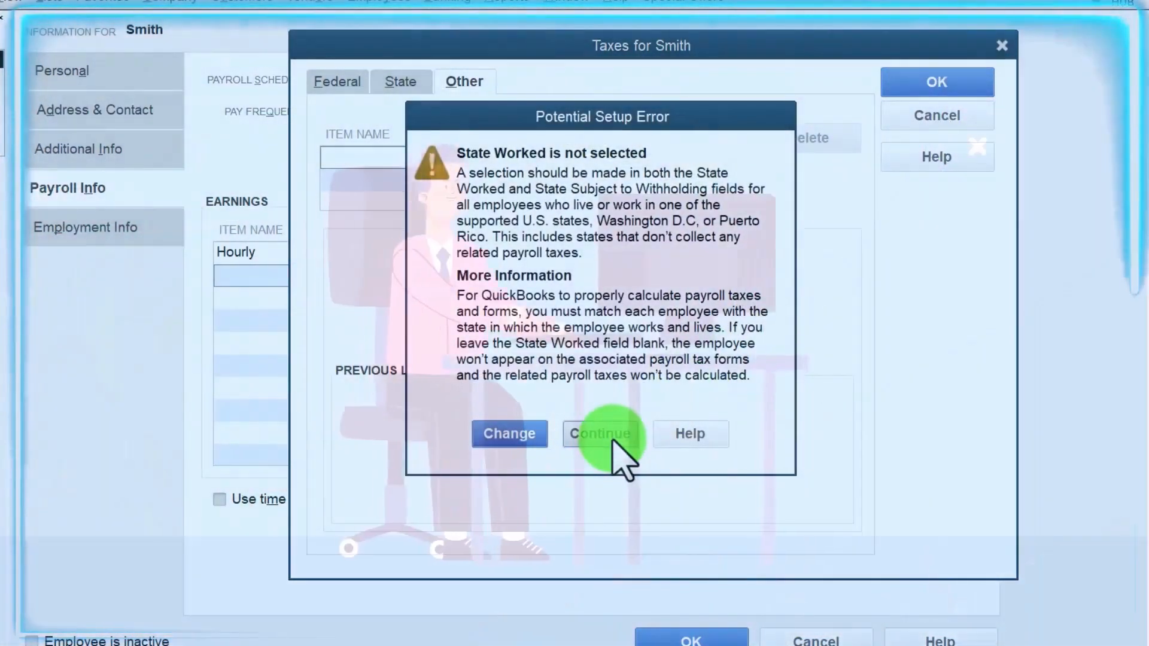
click(613, 442)
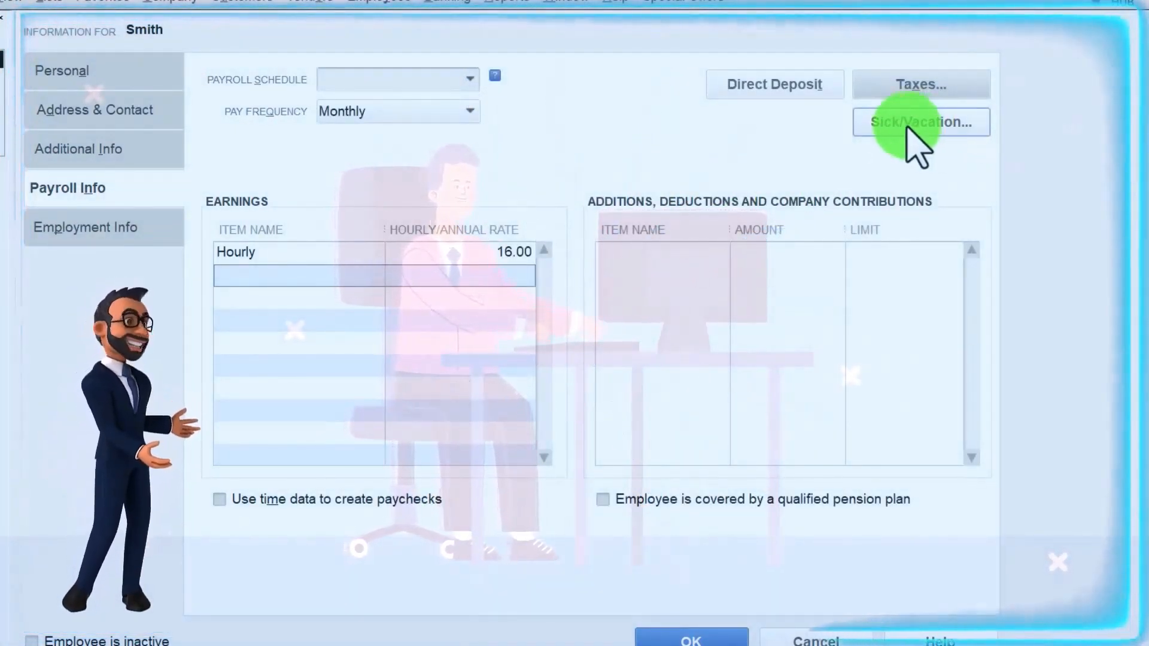
click(87, 229)
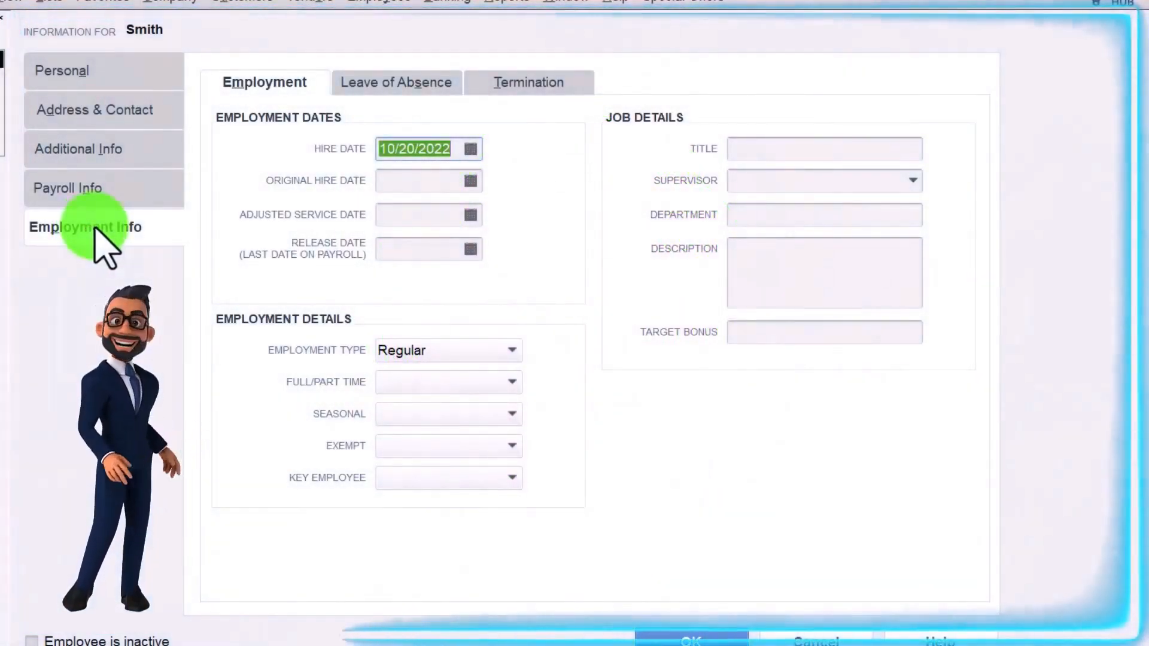
Step: Set the hire date to 01/01/2022, keep employment type Regular, and save the employee
click(471, 149)
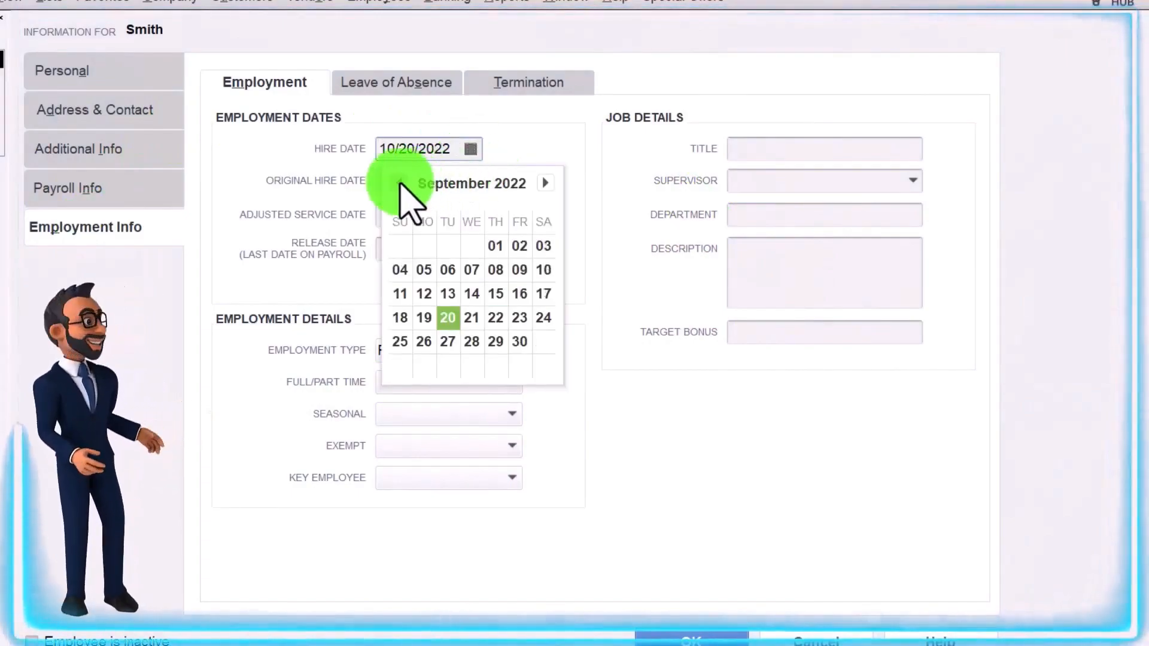
click(401, 183)
click(400, 182)
click(401, 183)
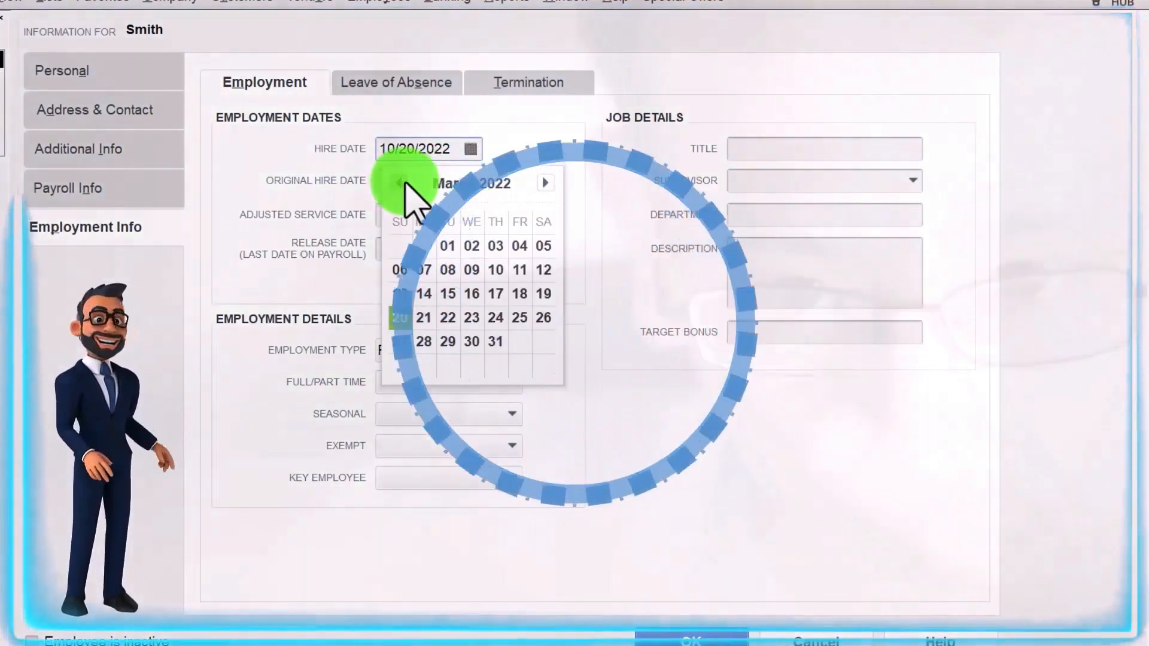
click(402, 182)
click(403, 182)
click(540, 244)
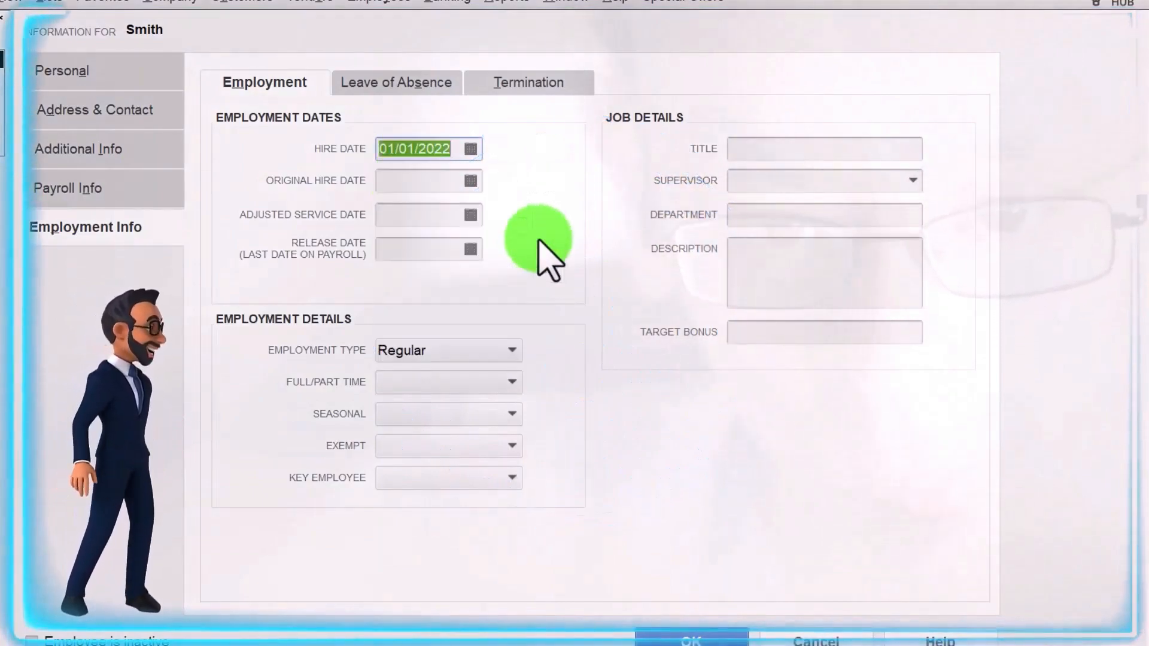
key(Tab)
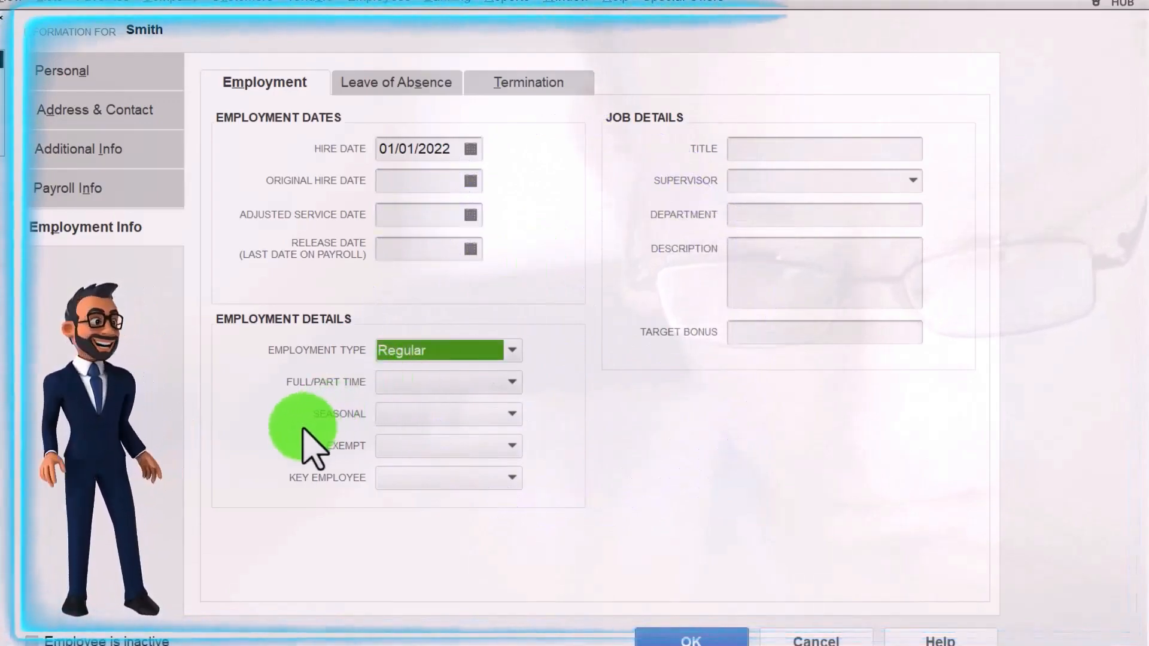
click(511, 351)
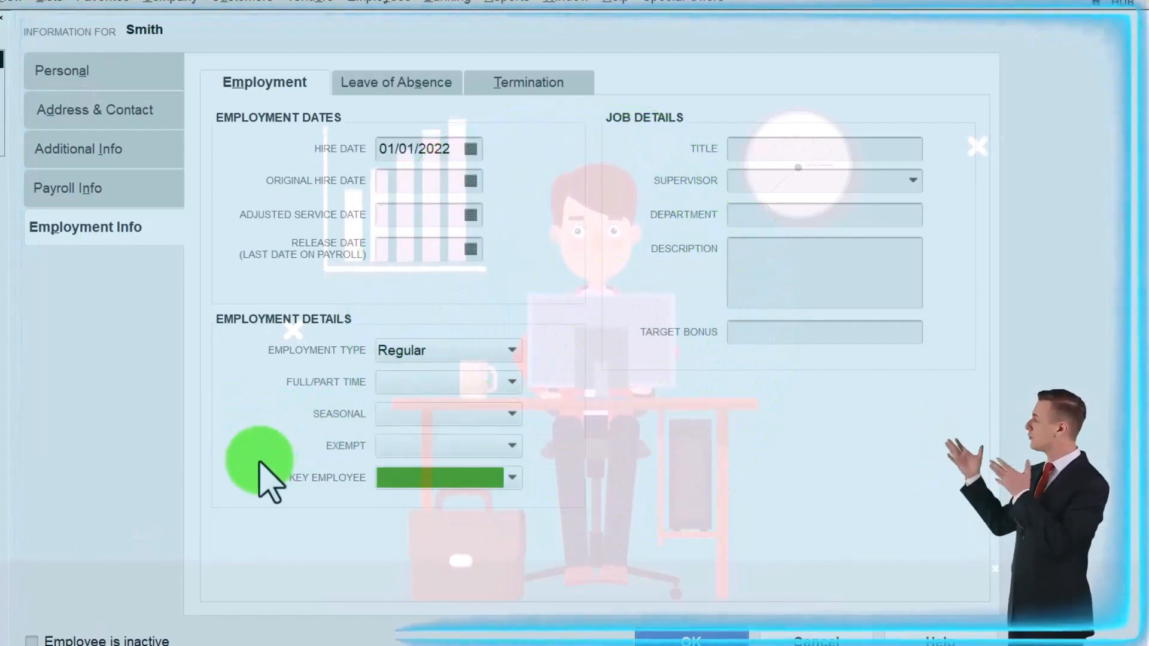
click(758, 148)
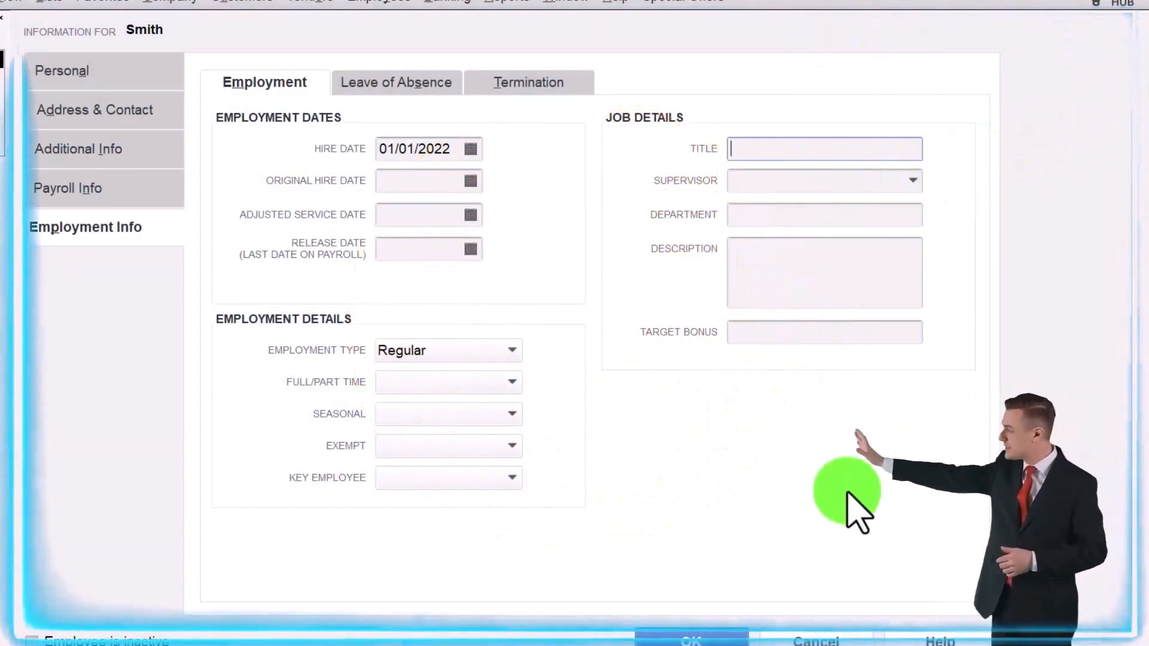
click(726, 634)
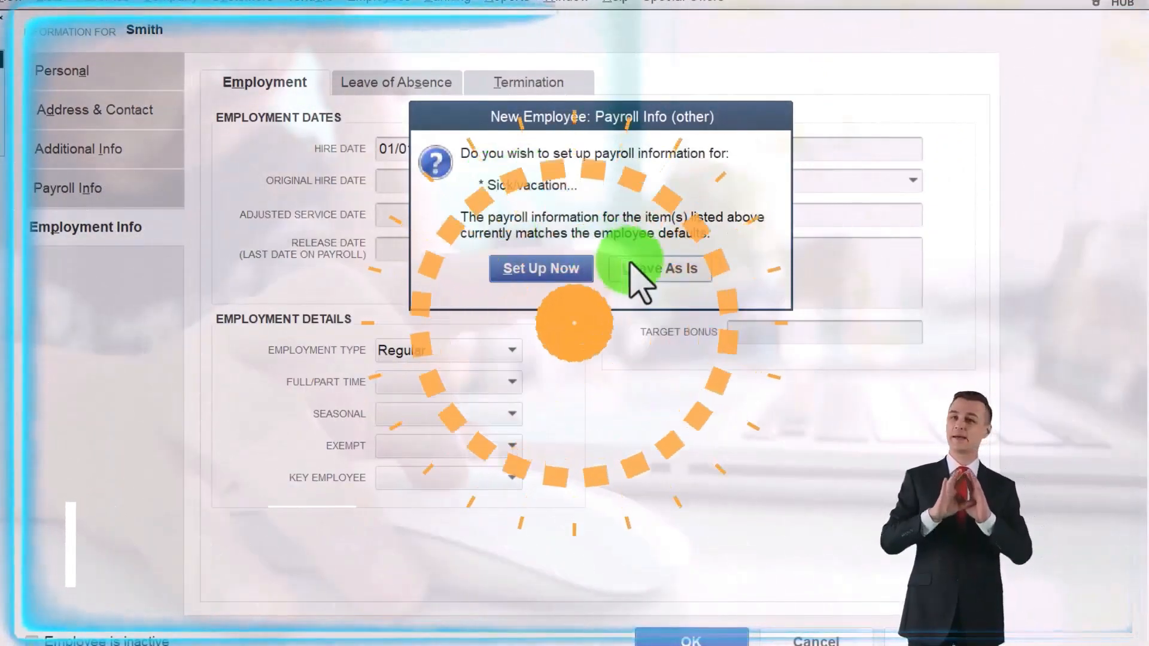
Step: Keep default sick/vacation settings, then open the second employee's Employment Info for editing
click(675, 277)
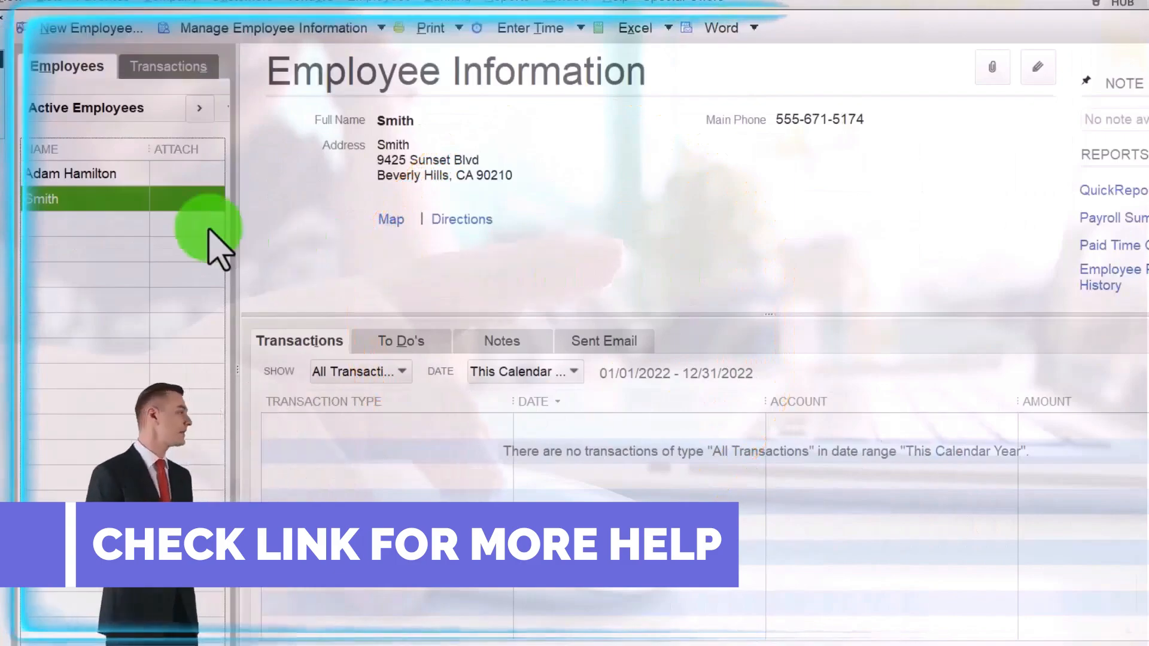
click(85, 176)
right_click(86, 178)
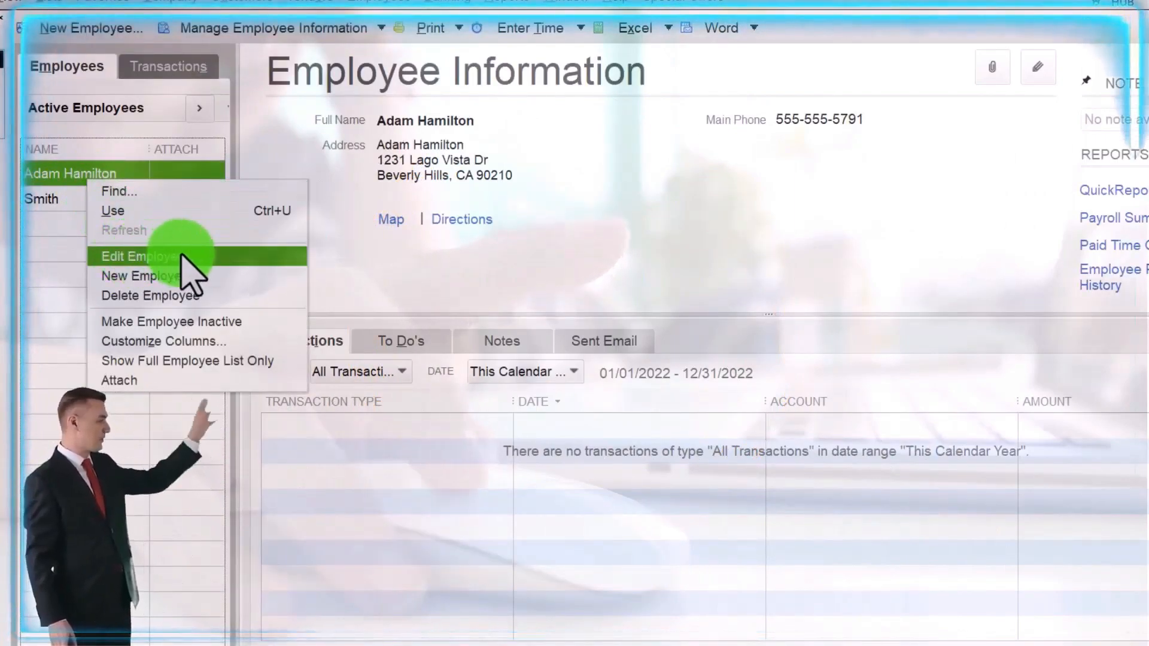
click(182, 256)
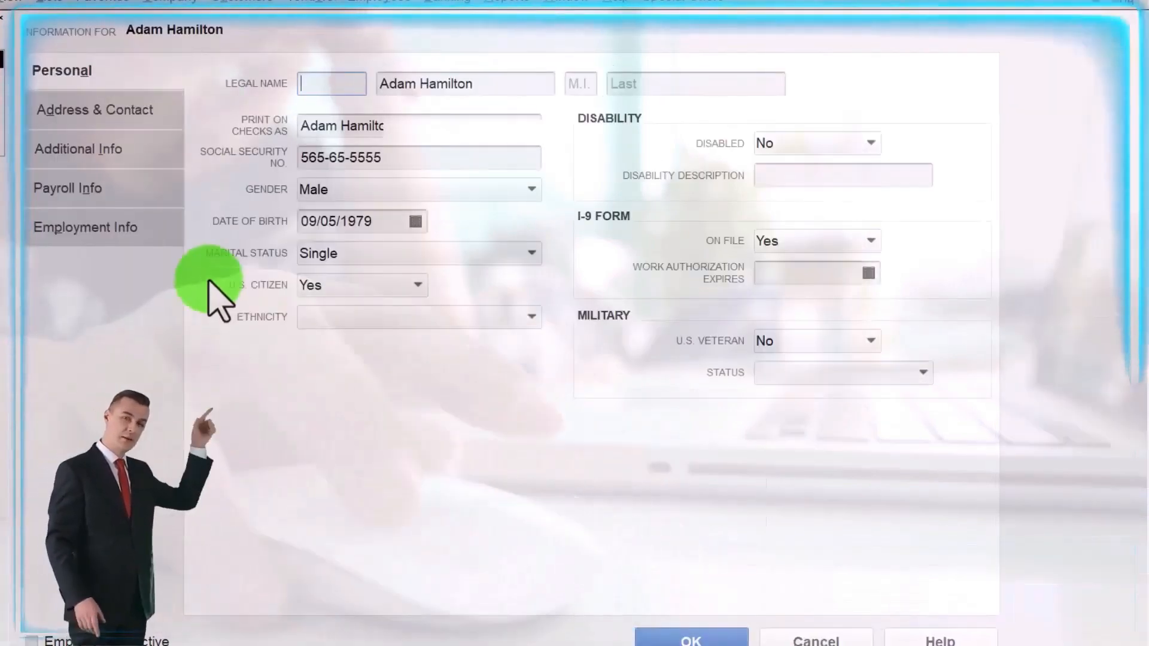
click(79, 229)
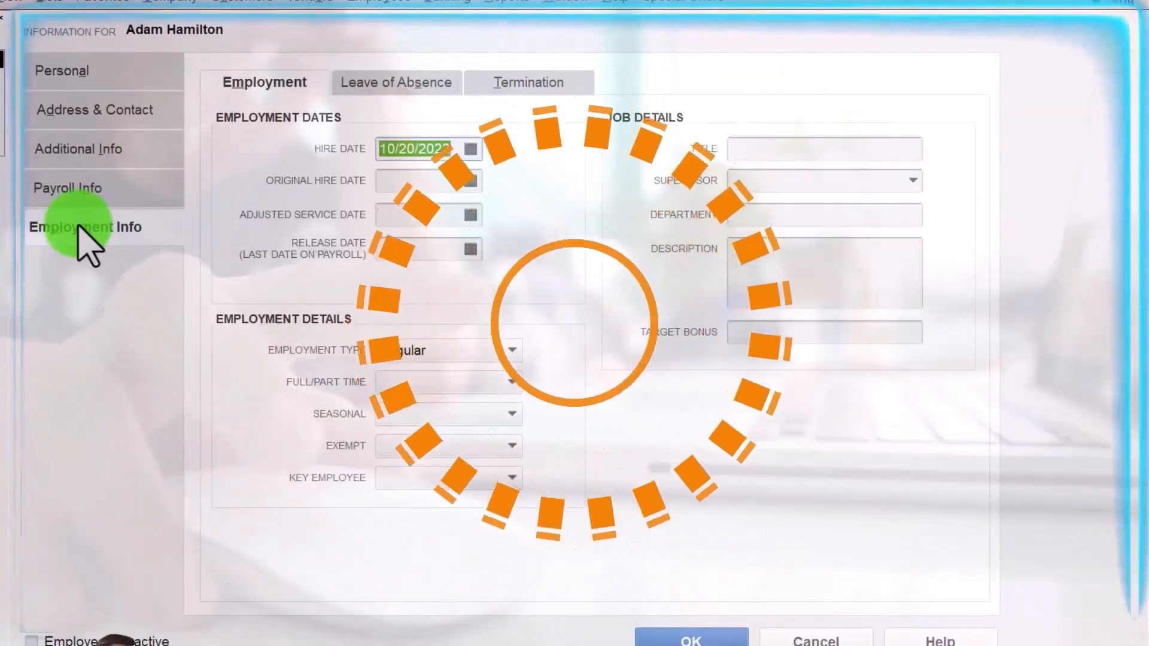
Step: Set the second employee's hire date to 01/01/2023 and save the record
click(471, 149)
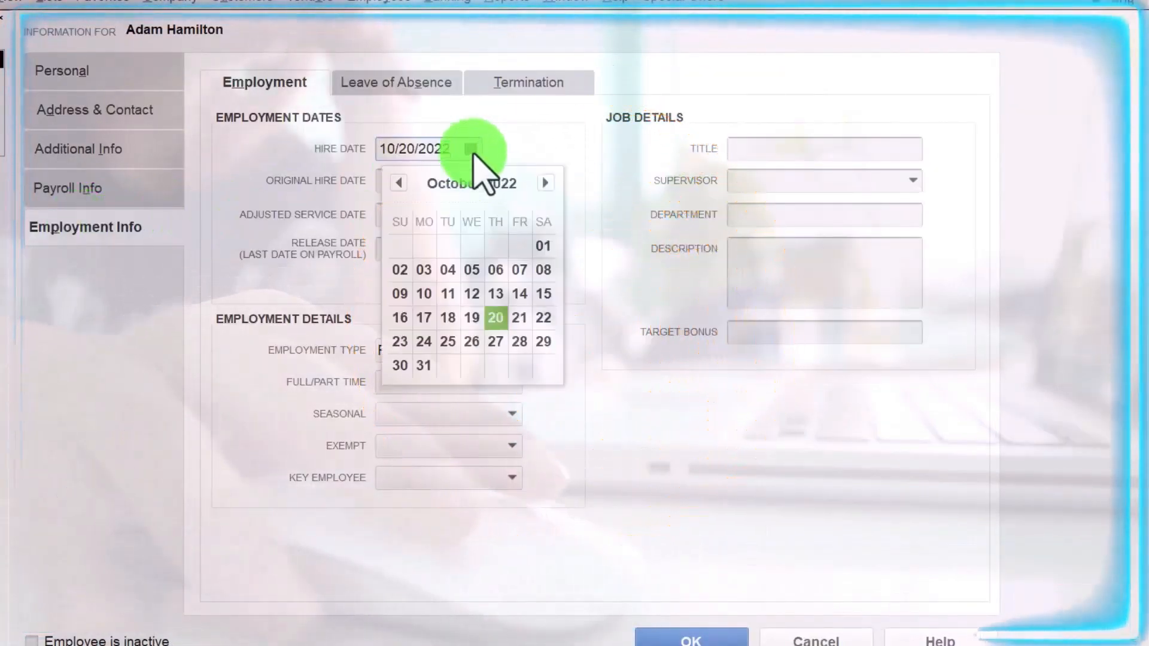
click(399, 182)
click(406, 189)
click(405, 189)
click(406, 189)
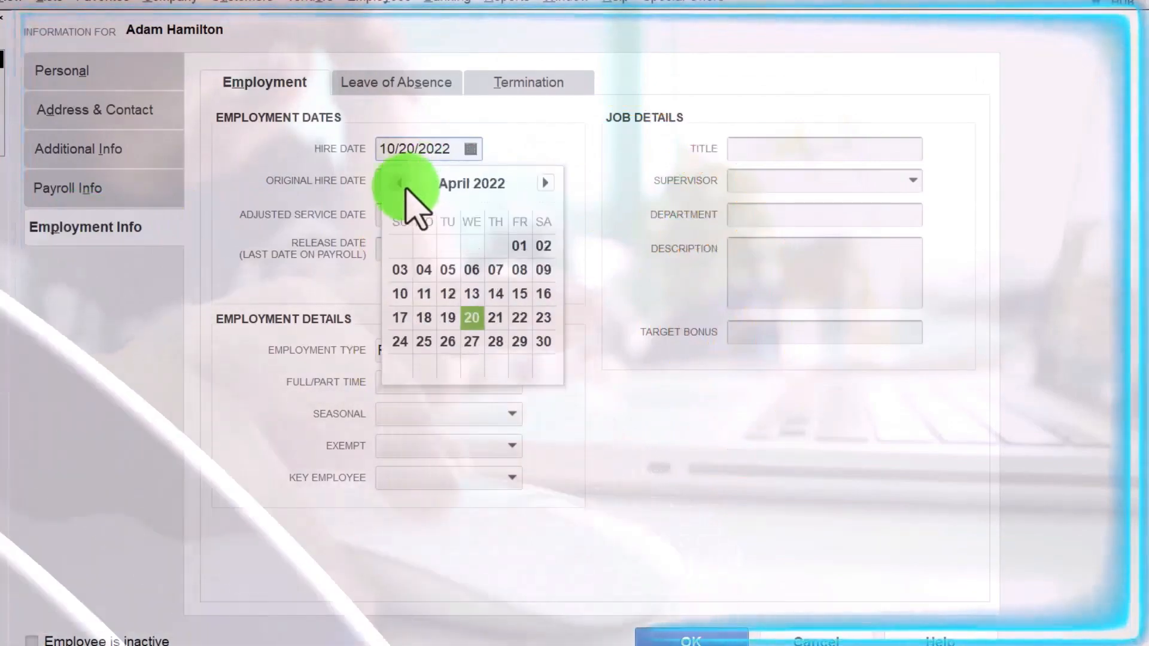
click(405, 189)
click(406, 189)
click(405, 189)
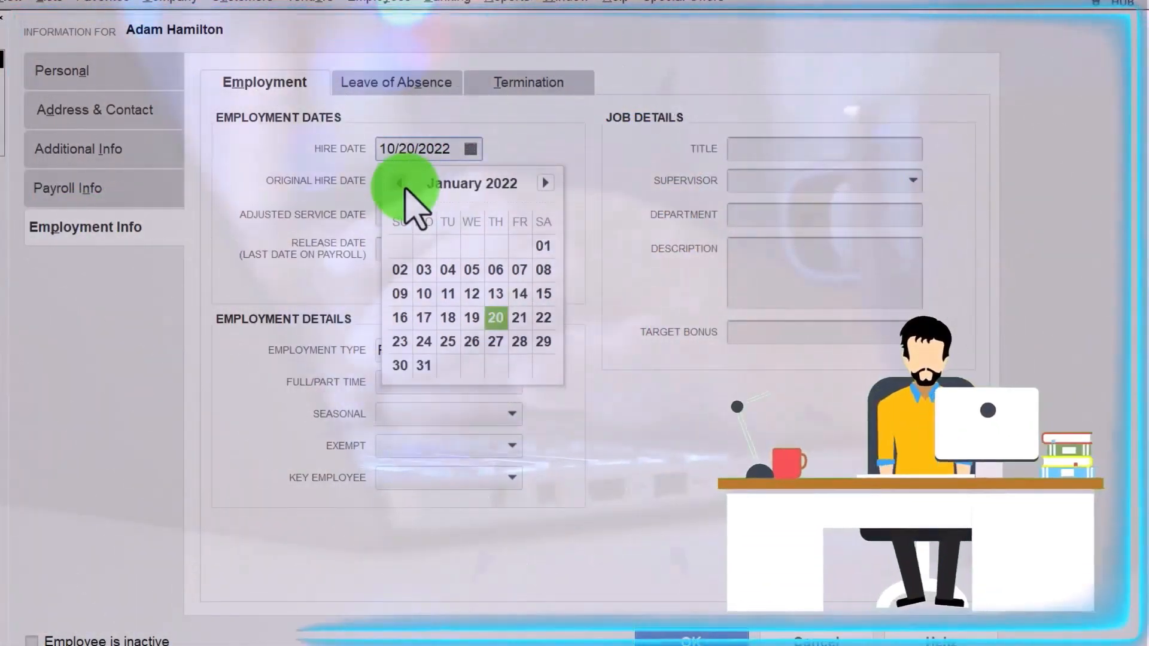
click(545, 182)
click(545, 183)
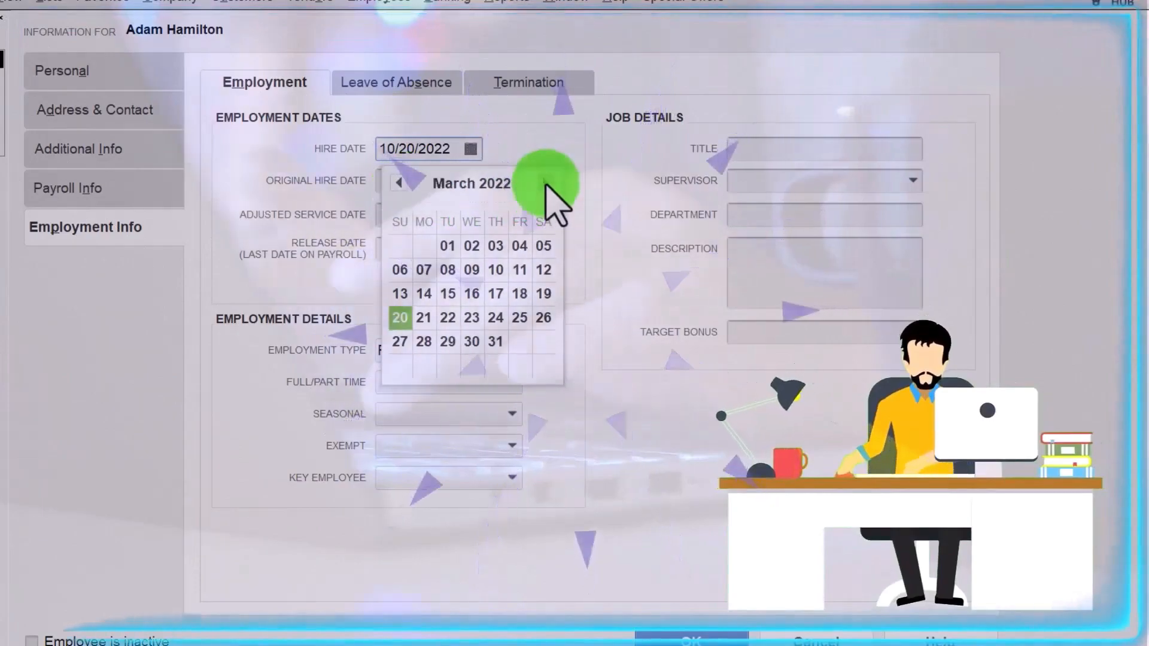
click(544, 183)
click(545, 182)
click(544, 182)
click(544, 183)
click(545, 183)
click(544, 182)
click(544, 182)
click(545, 183)
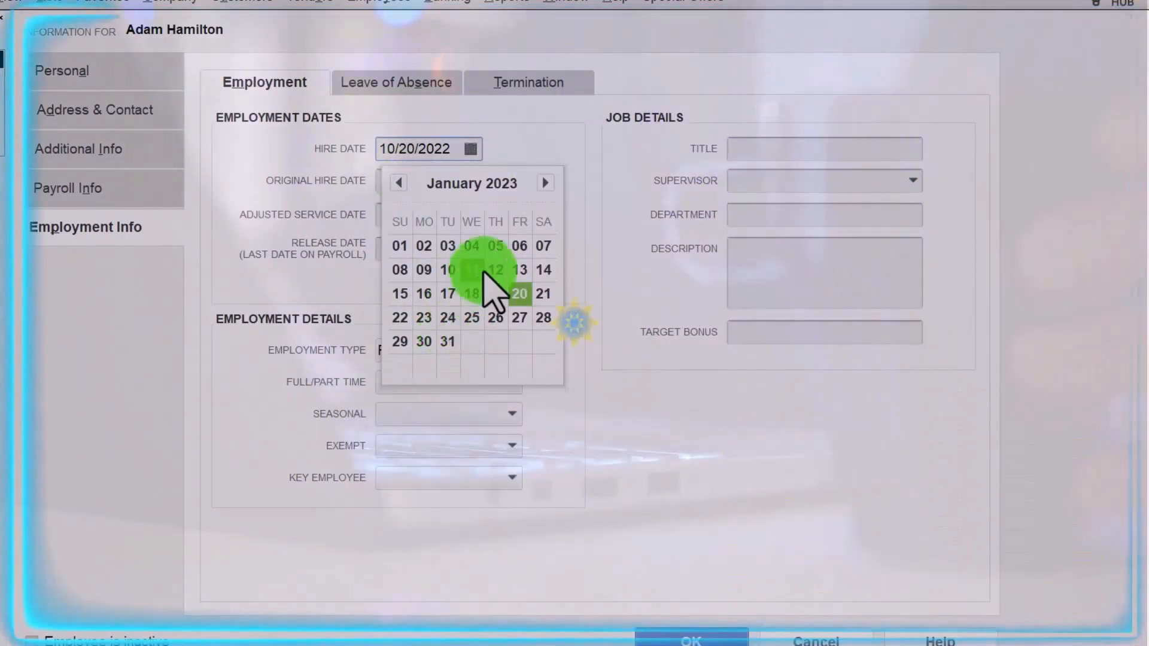
click(400, 246)
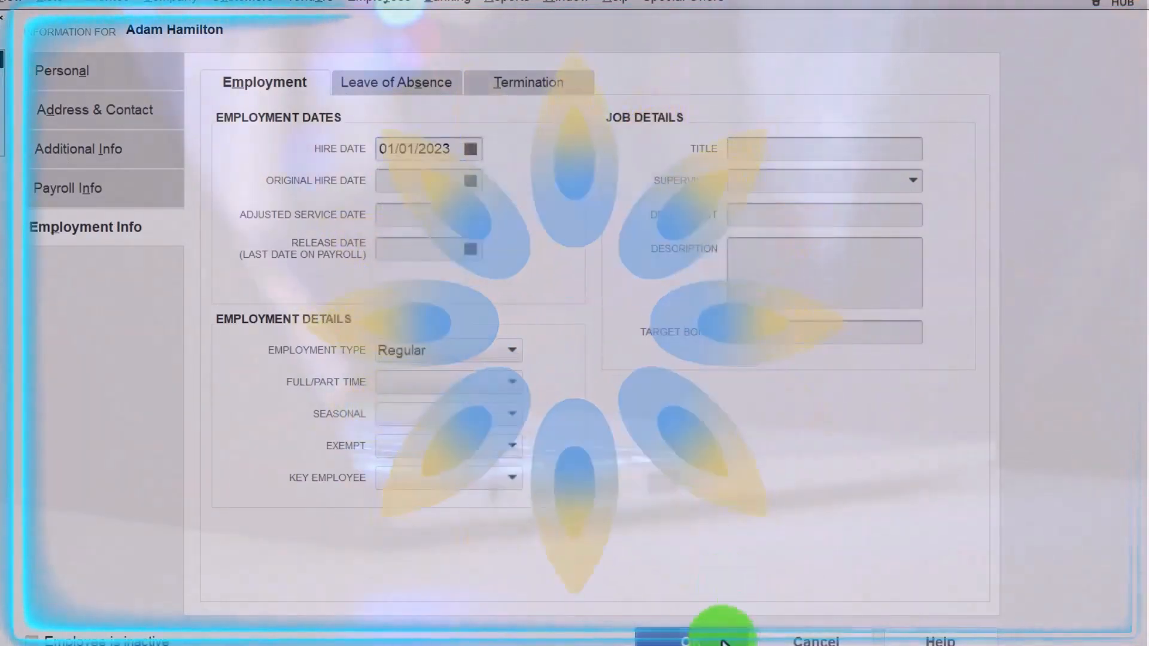
click(724, 639)
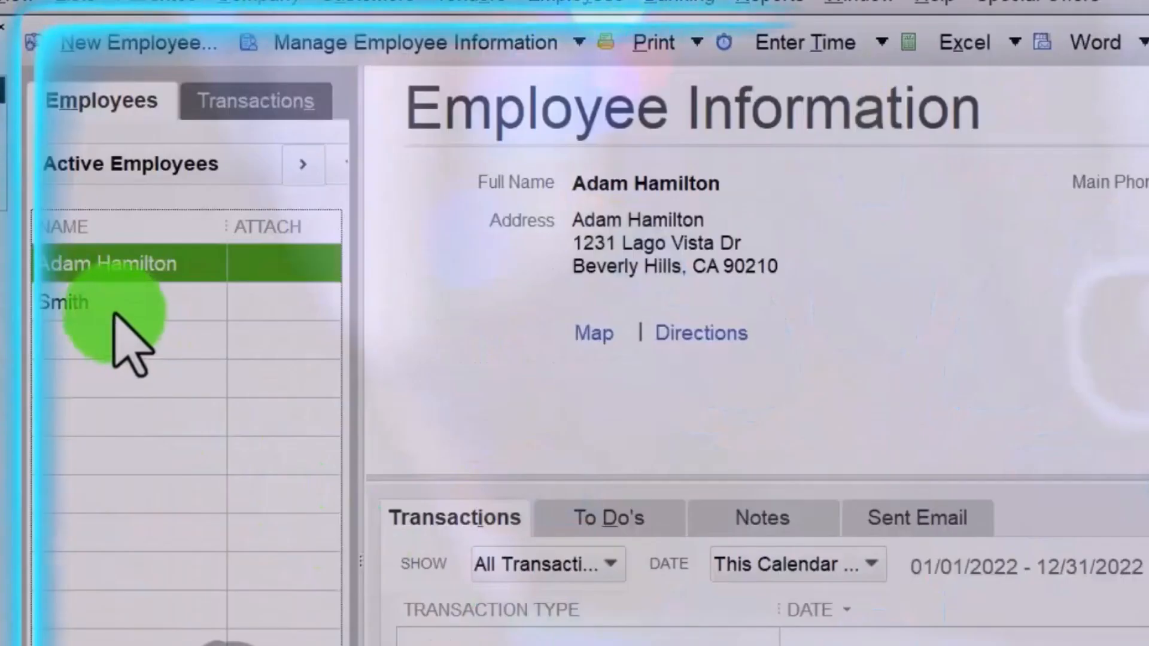
Step: Add the employee's first name before the surname in Print On Checks As
click(114, 305)
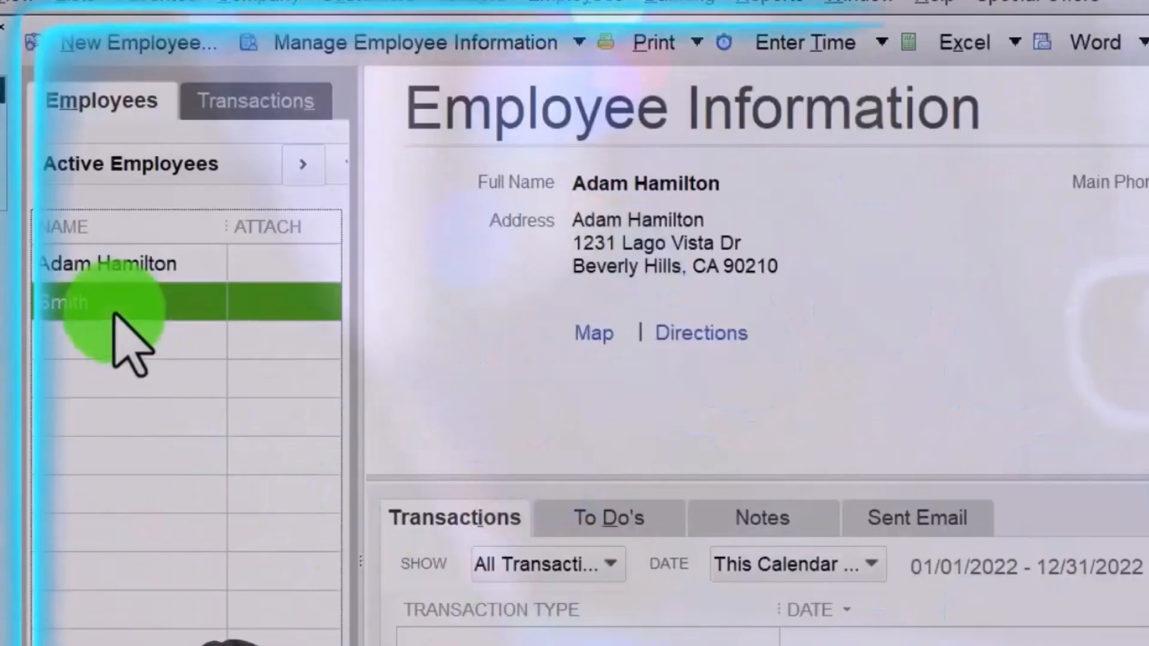
right_click(115, 311)
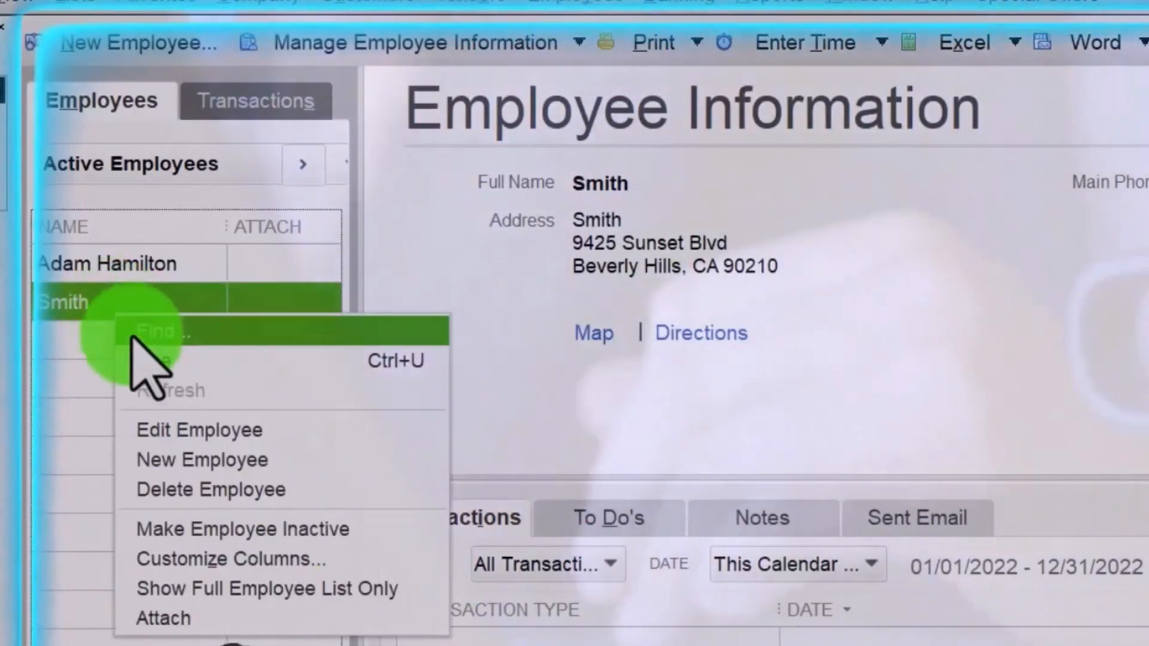
click(200, 430)
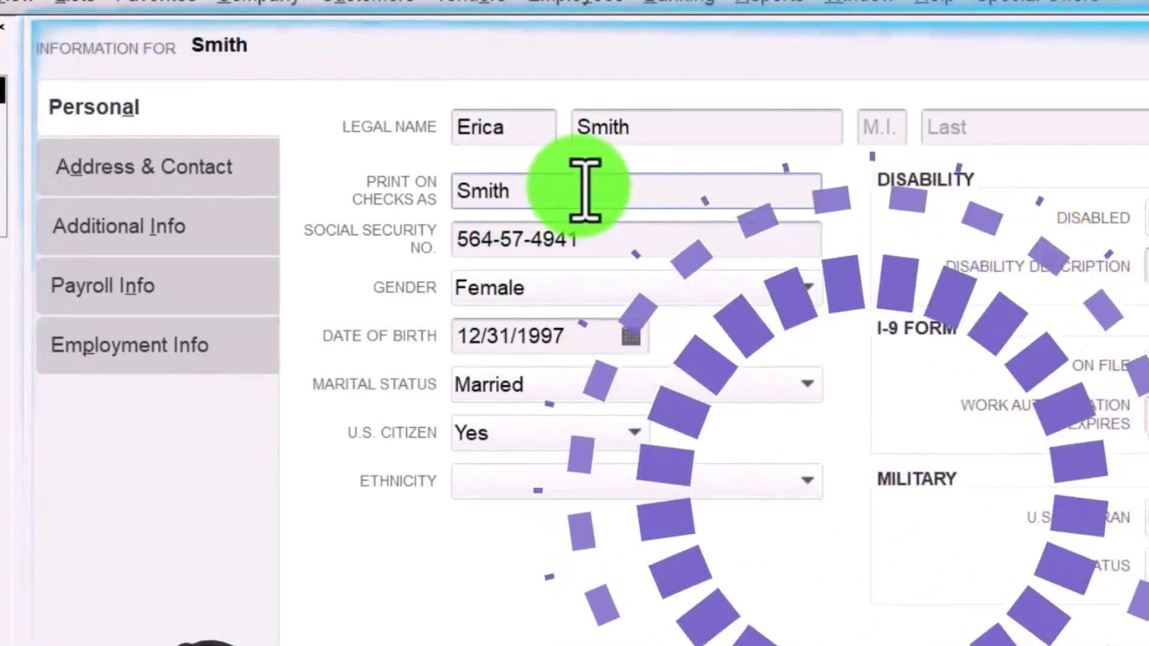
key(Home)
text(Erica)
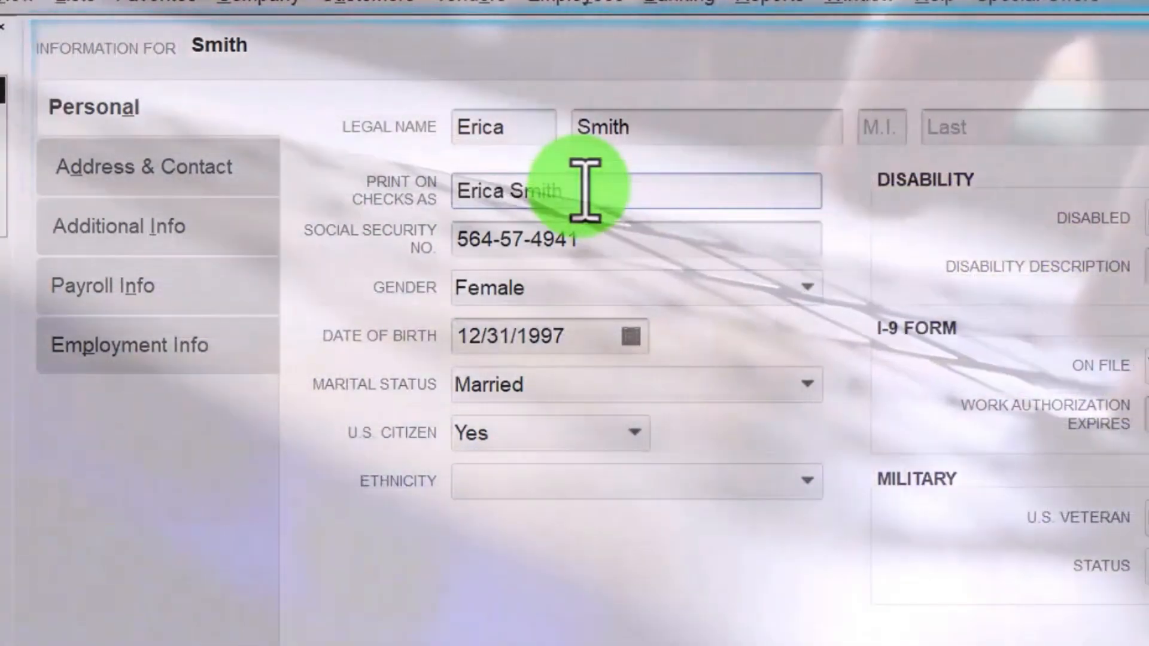
key(Tab)
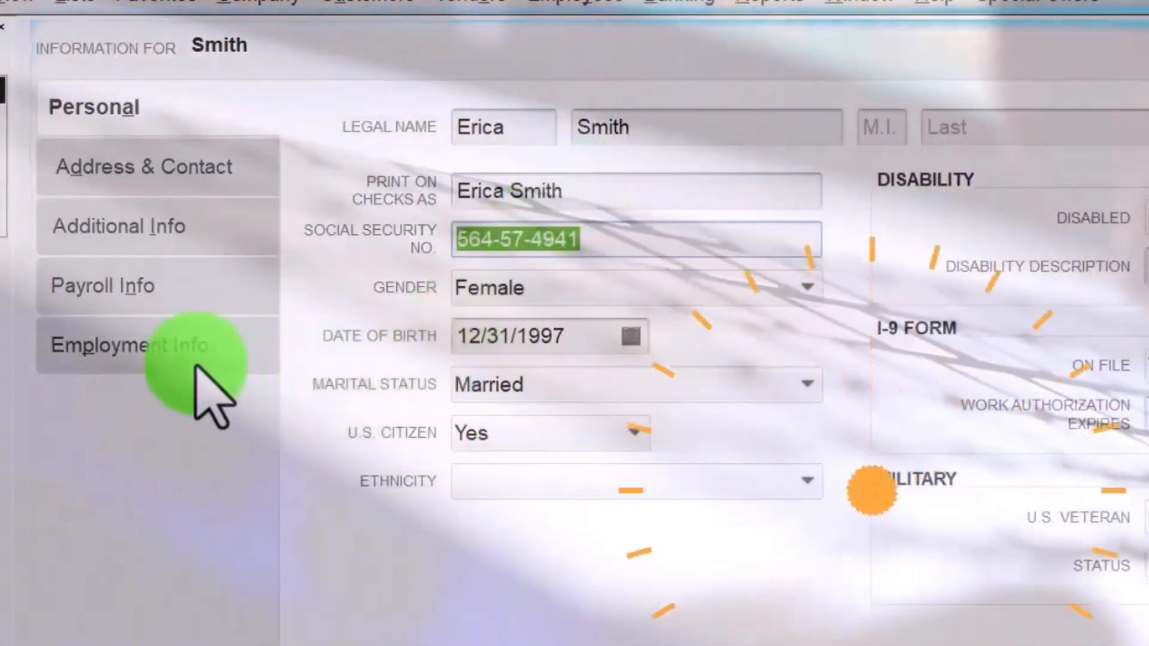
Step: Move the Employment Info hire-date calendar forward toward January 2023
click(211, 372)
click(717, 226)
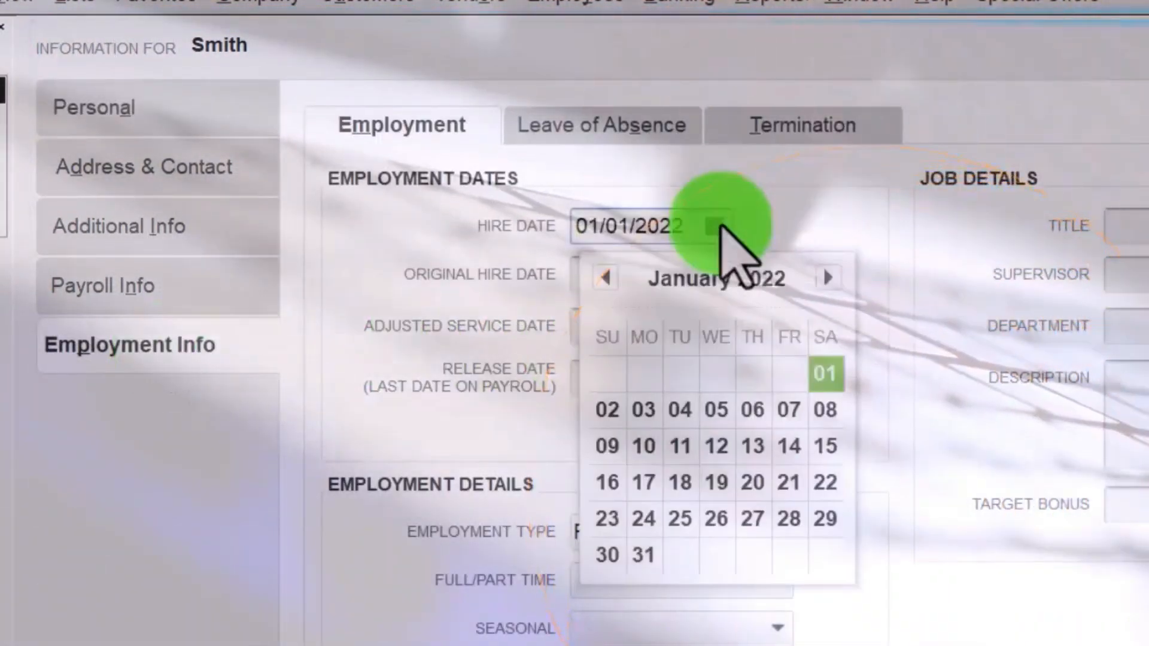
click(828, 277)
click(828, 277)
click(828, 277)
click(828, 277)
click(827, 277)
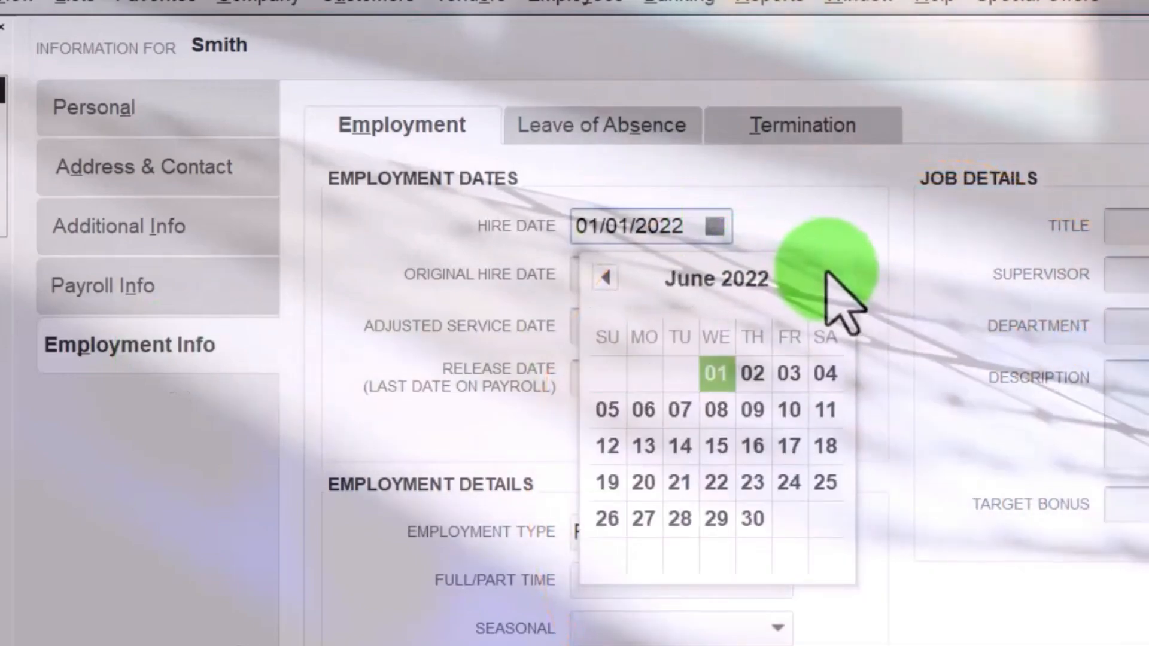
click(828, 277)
click(827, 277)
click(827, 277)
click(828, 277)
click(827, 277)
click(828, 277)
click(828, 277)
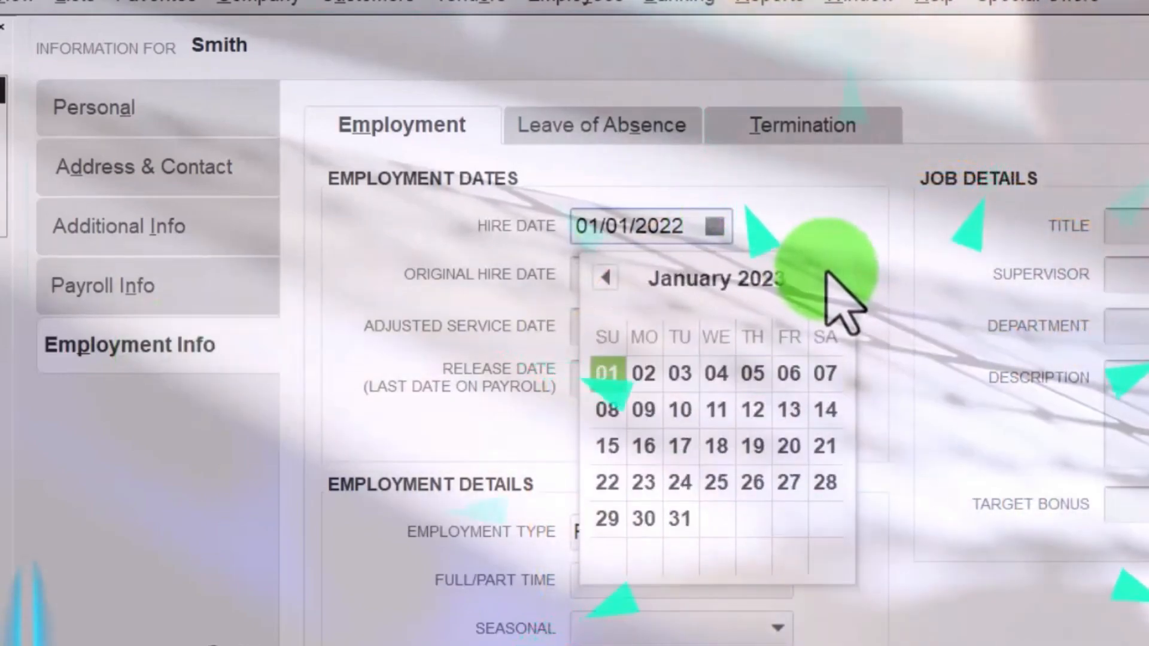
click(827, 277)
click(827, 277)
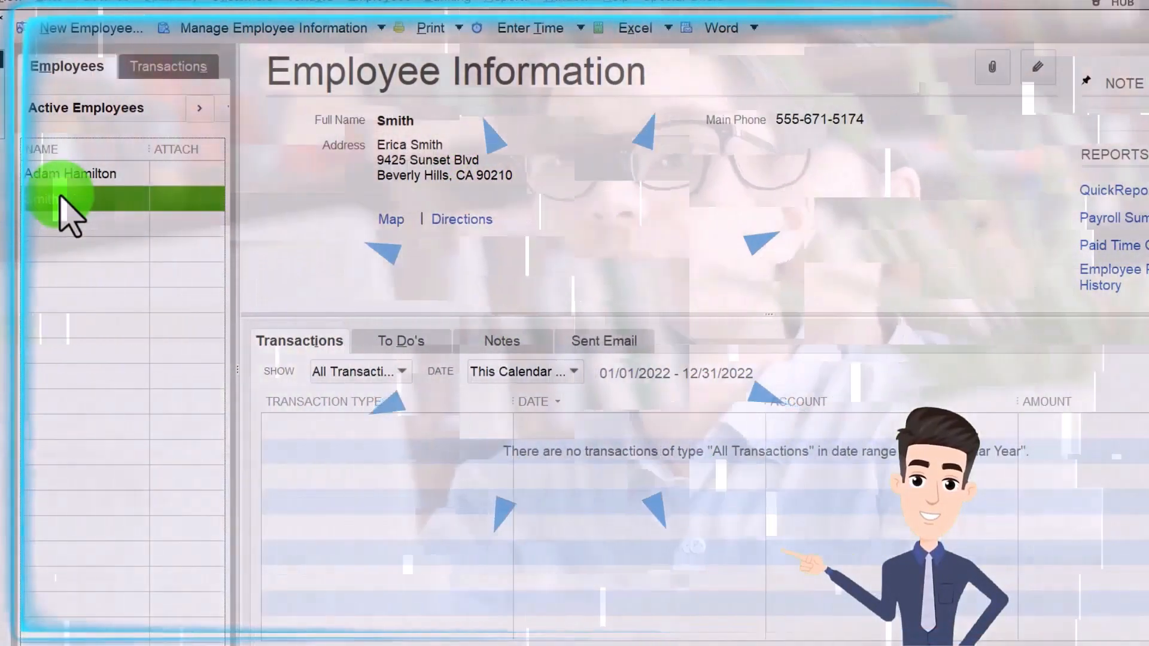
Step: Open the employee record and fill in the First and Last name fields
double_click(60, 197)
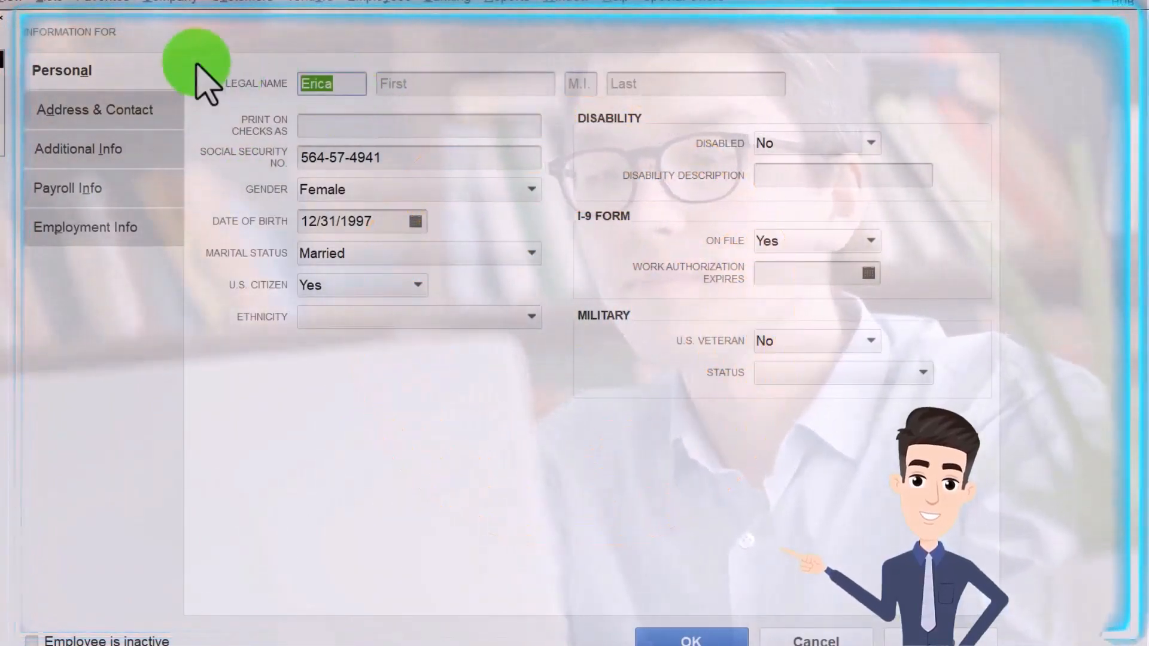
key(Tab)
key(Tab)
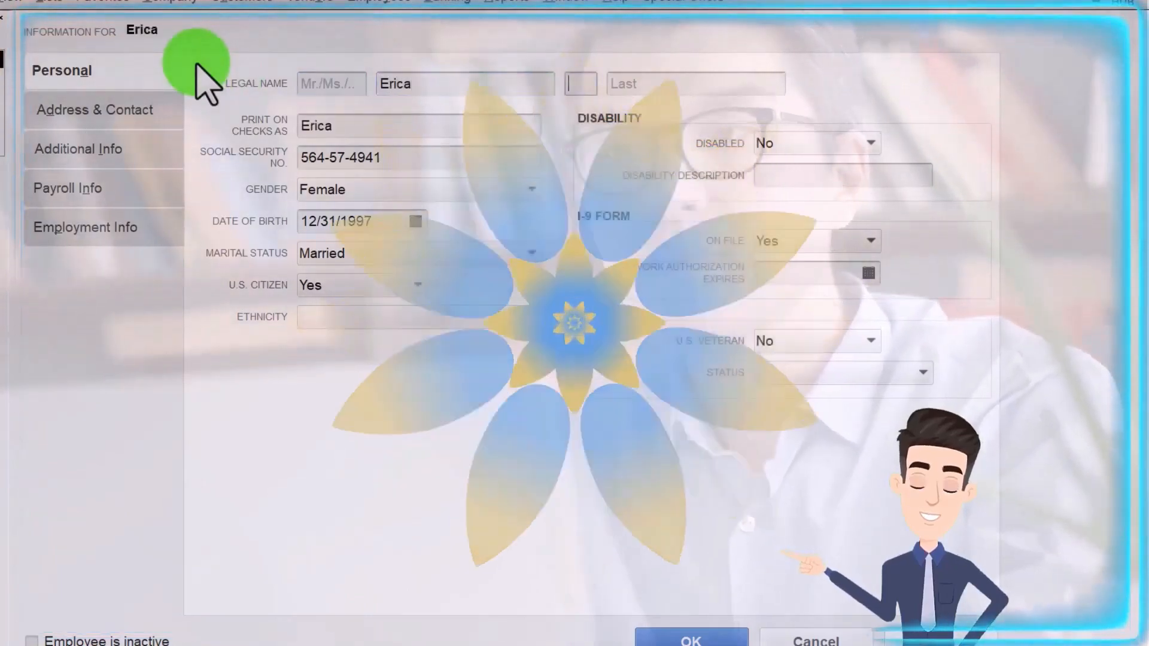
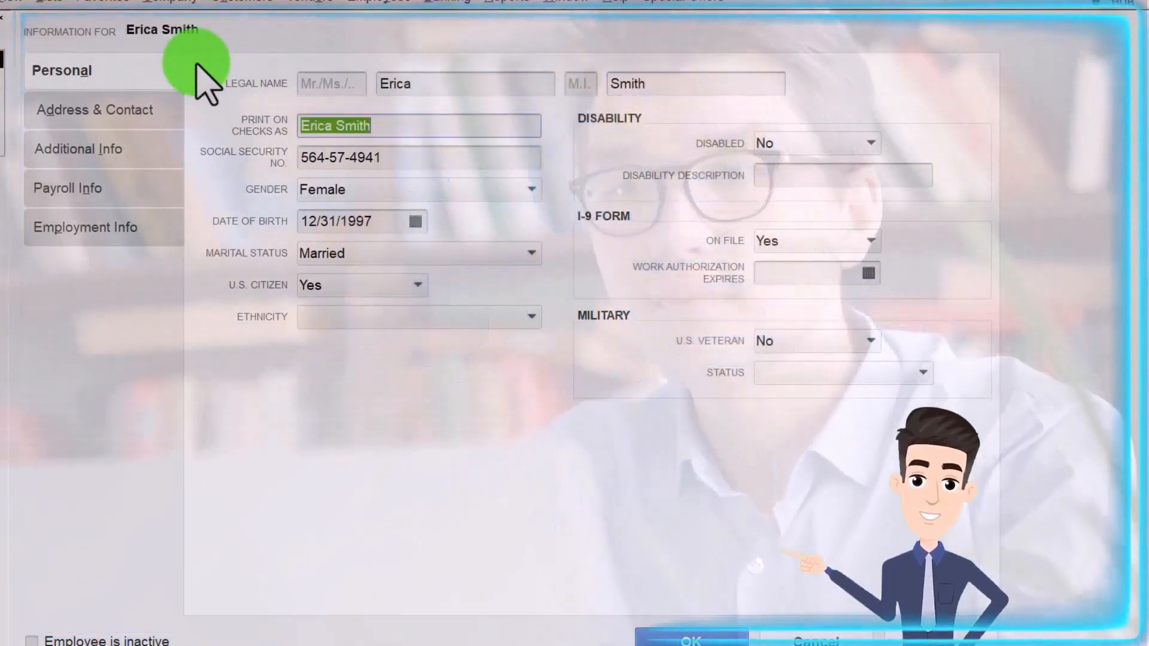